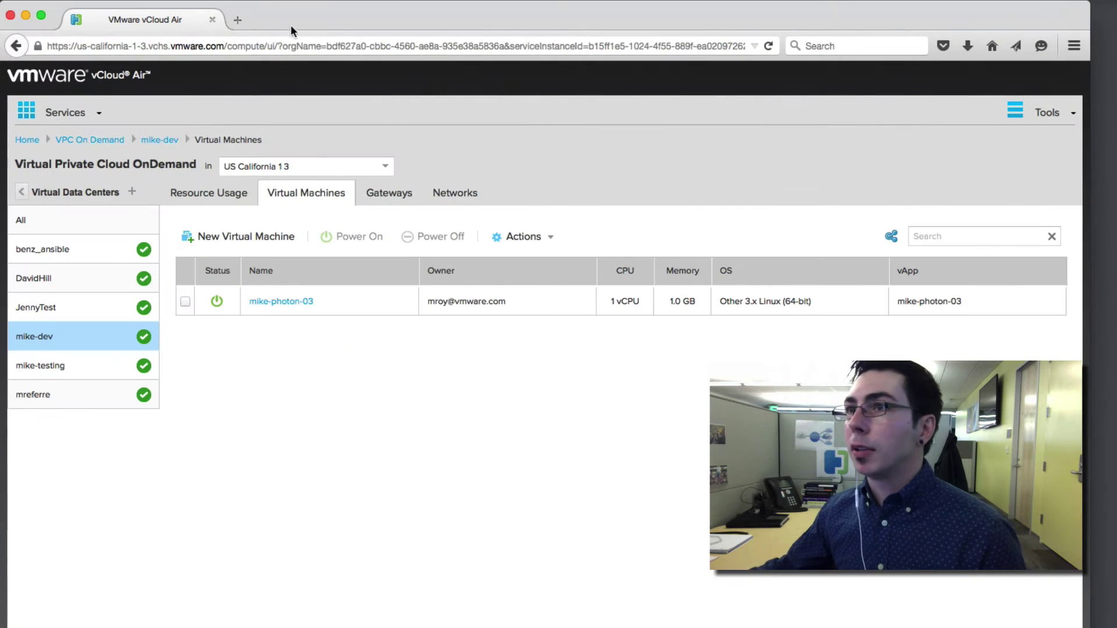
Load vmware.github.io/photon in a new Firefox tab.
click(238, 20)
text(vmware.git)
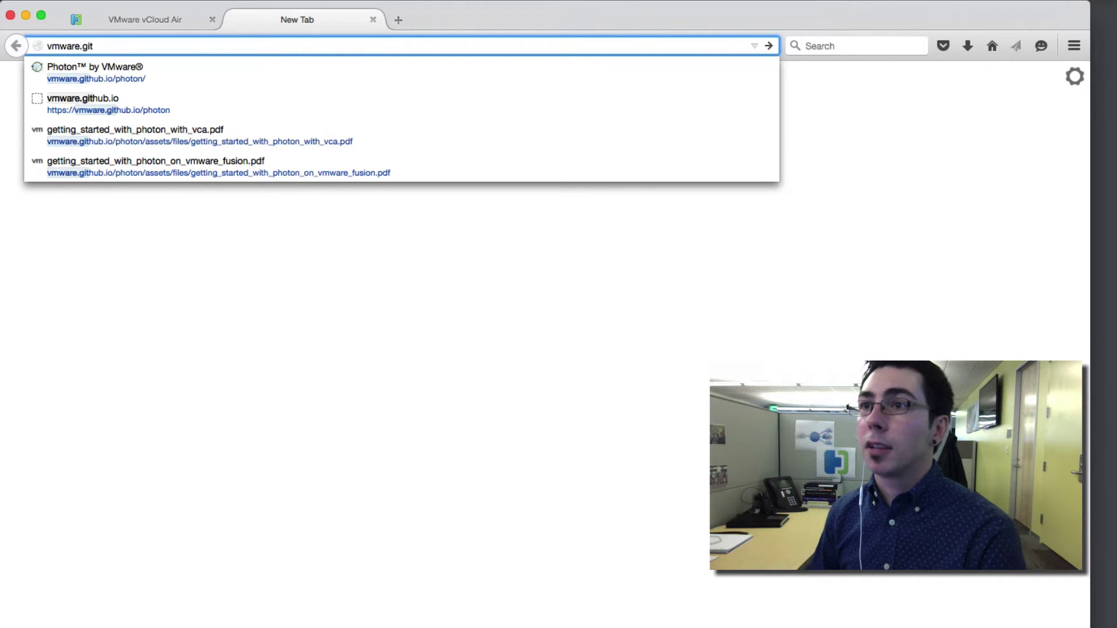
key(Down)
key(Return)
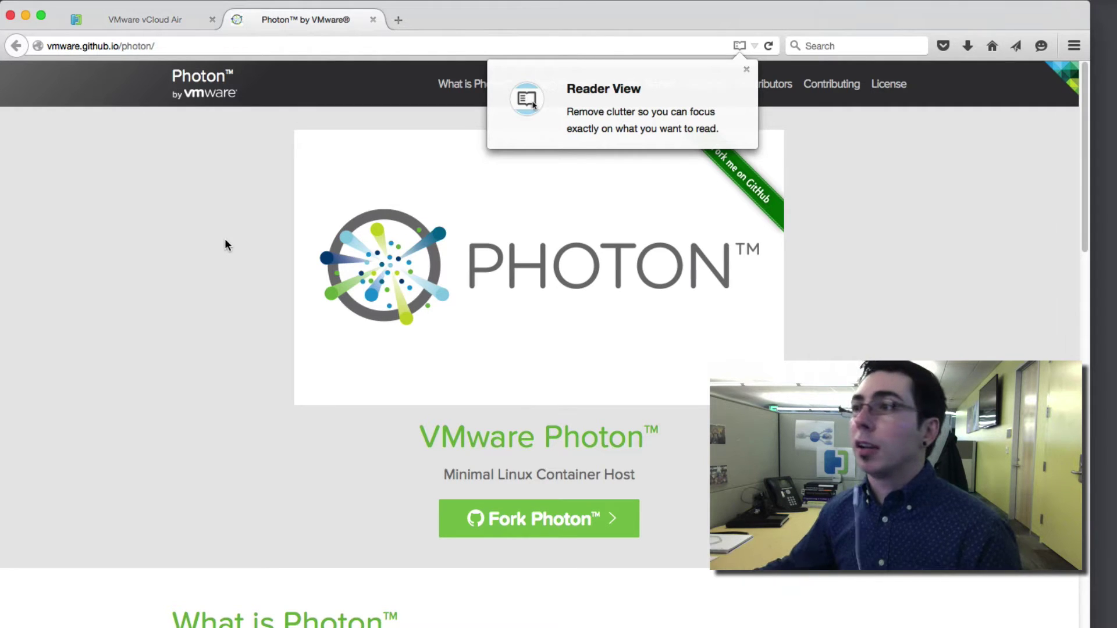
Dismiss the Reader View tip and scroll down to the Getting Started guides.
click(745, 71)
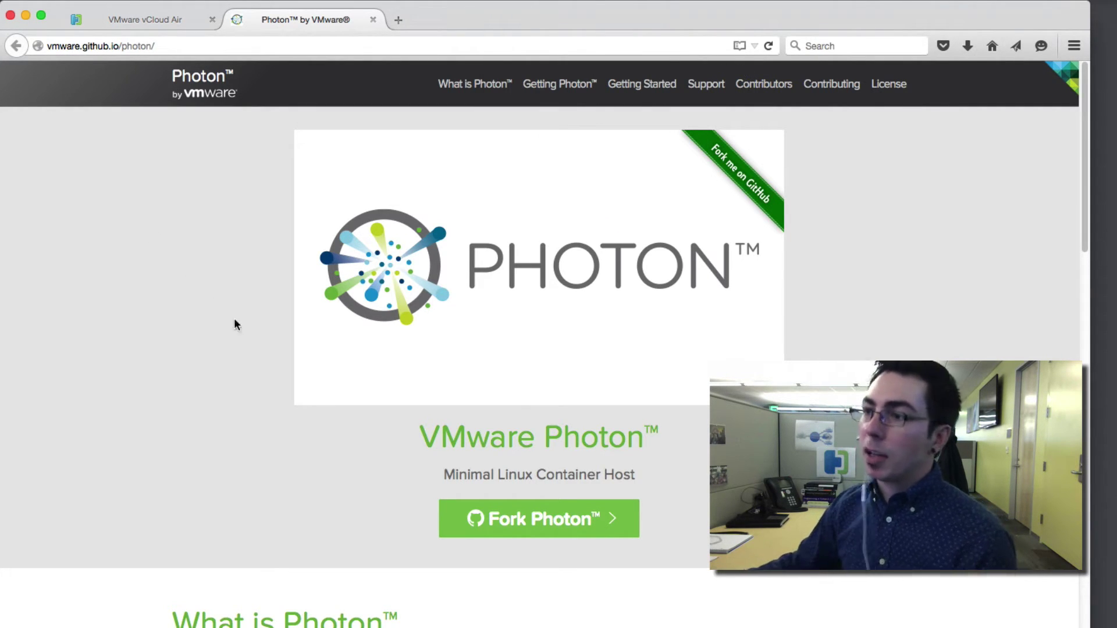
scroll(256, 487, down, 5)
scroll(270, 491, down, 1)
scroll(455, 454, down, 4)
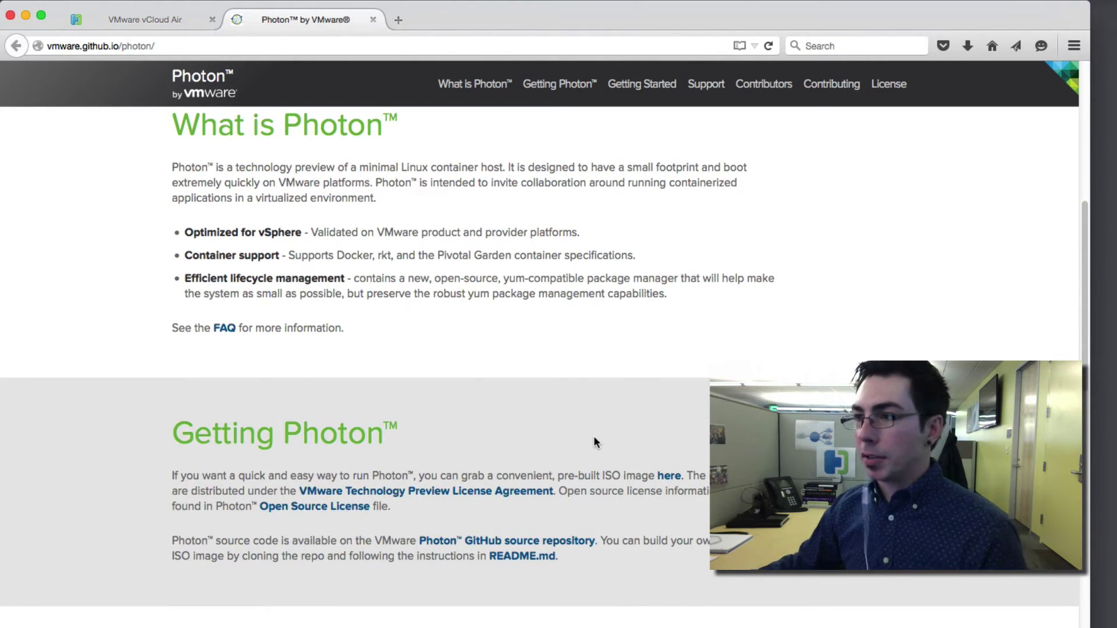
scroll(594, 439, down, 2)
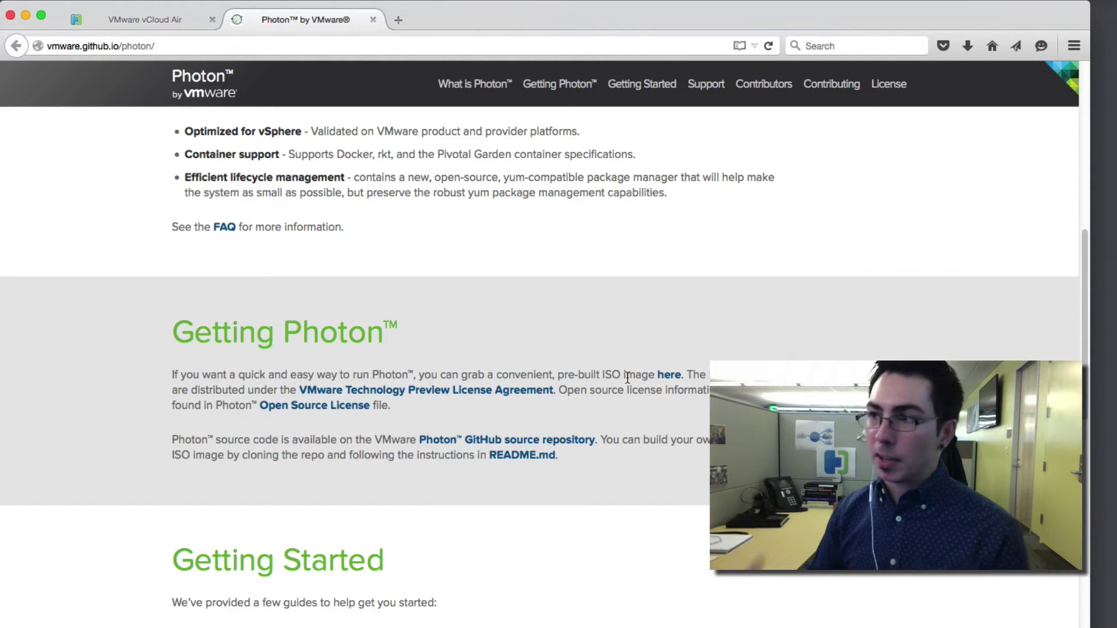
scroll(611, 390, down, 5)
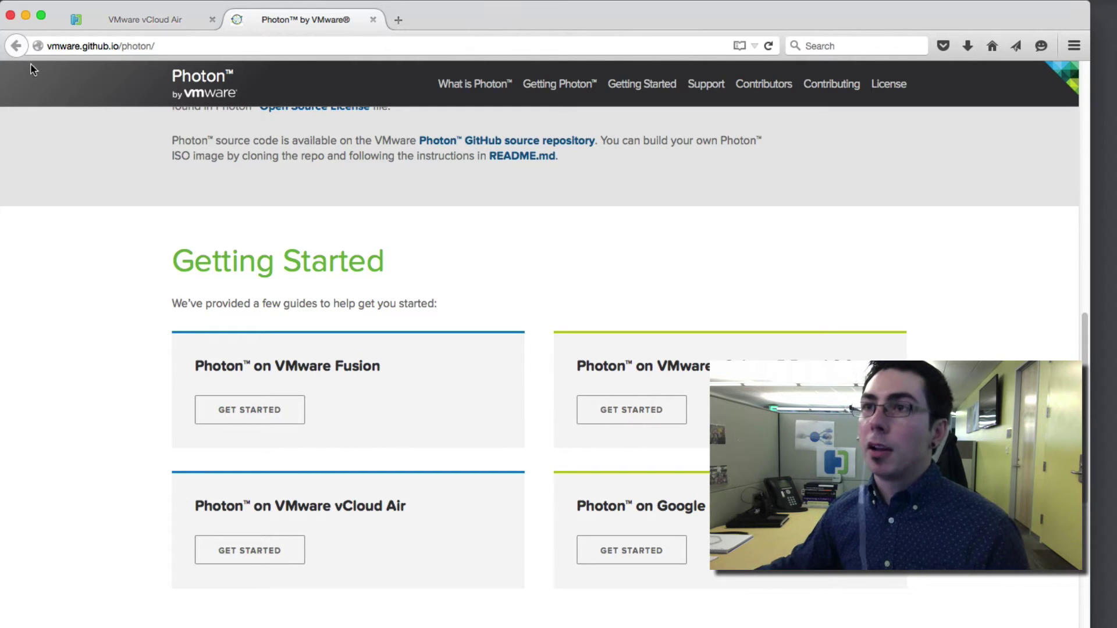
Start a new virtual machine from the Fusion library's Add > New menu.
click(26, 16)
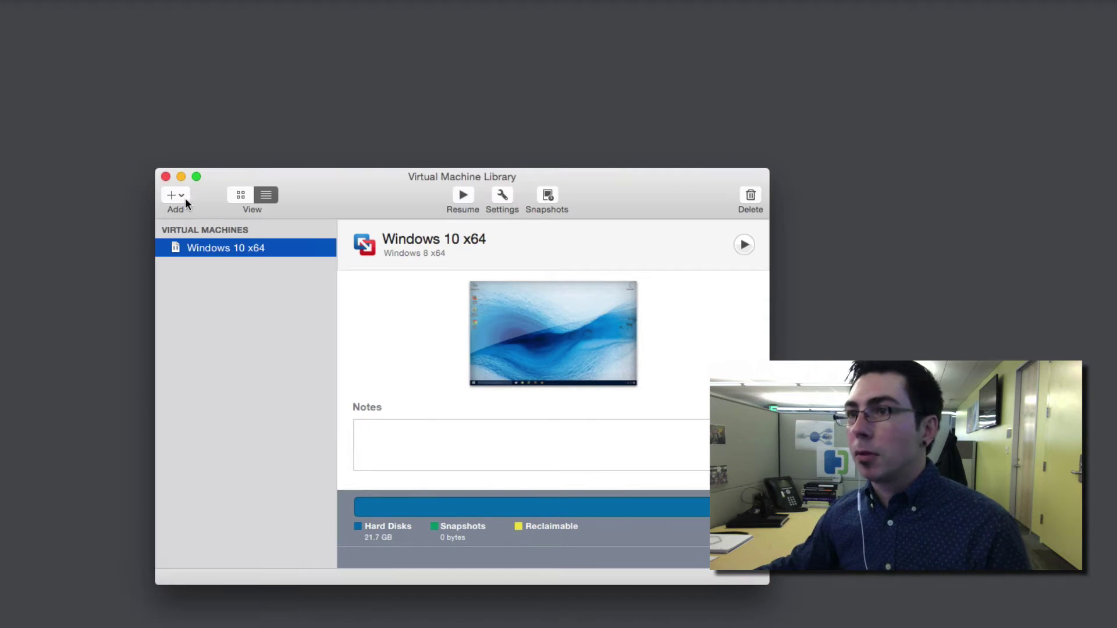
click(174, 195)
click(192, 217)
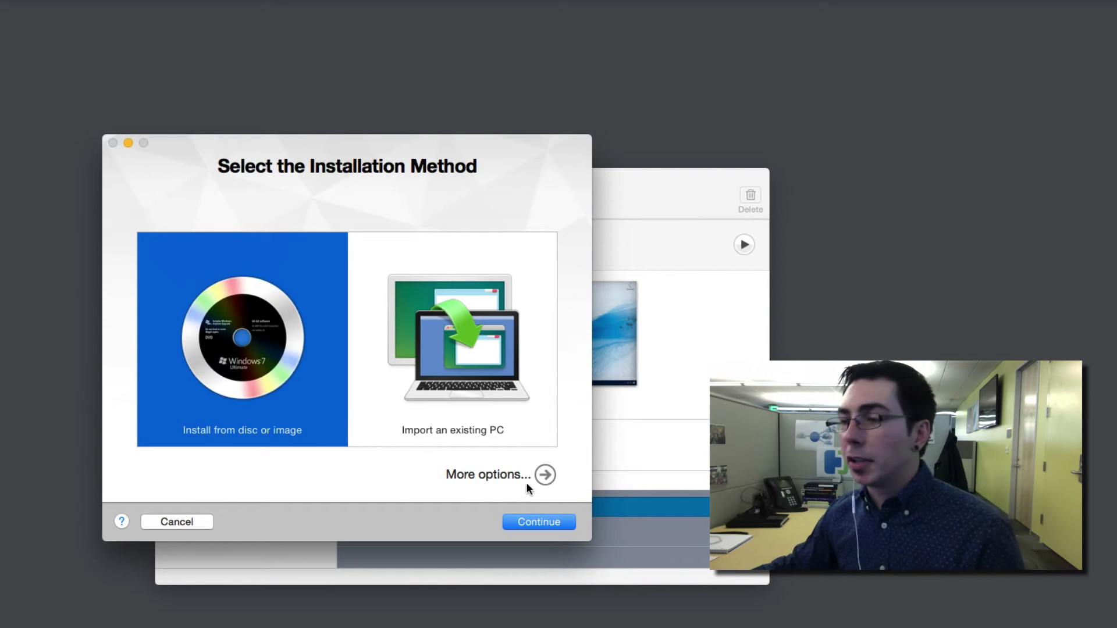
click(522, 524)
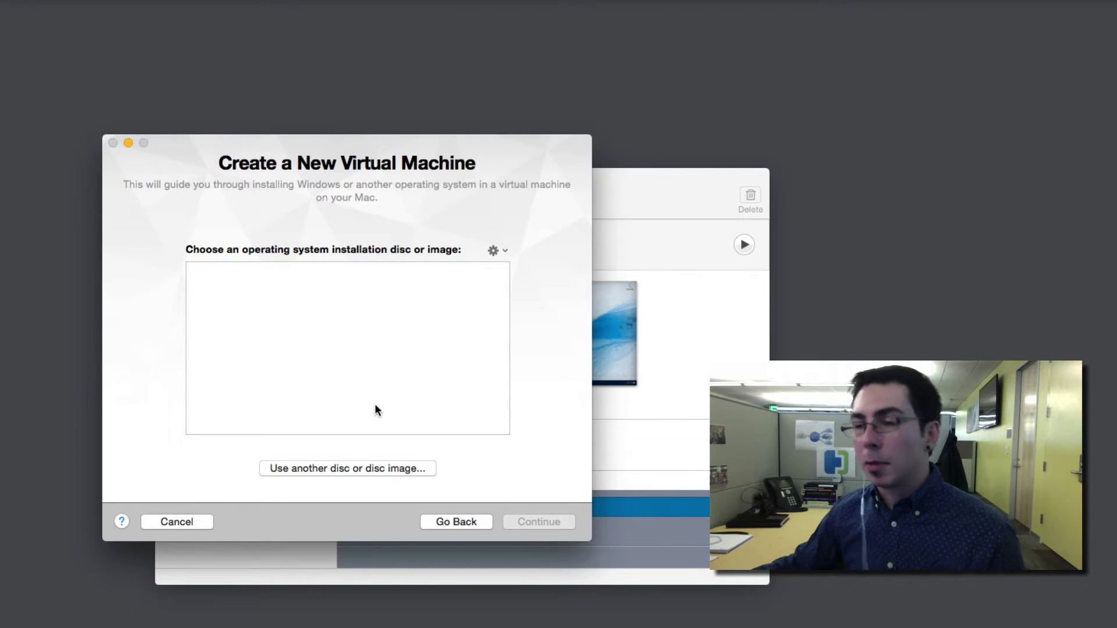
Pick photon-1.0TP1.iso as the installation disc image.
click(331, 469)
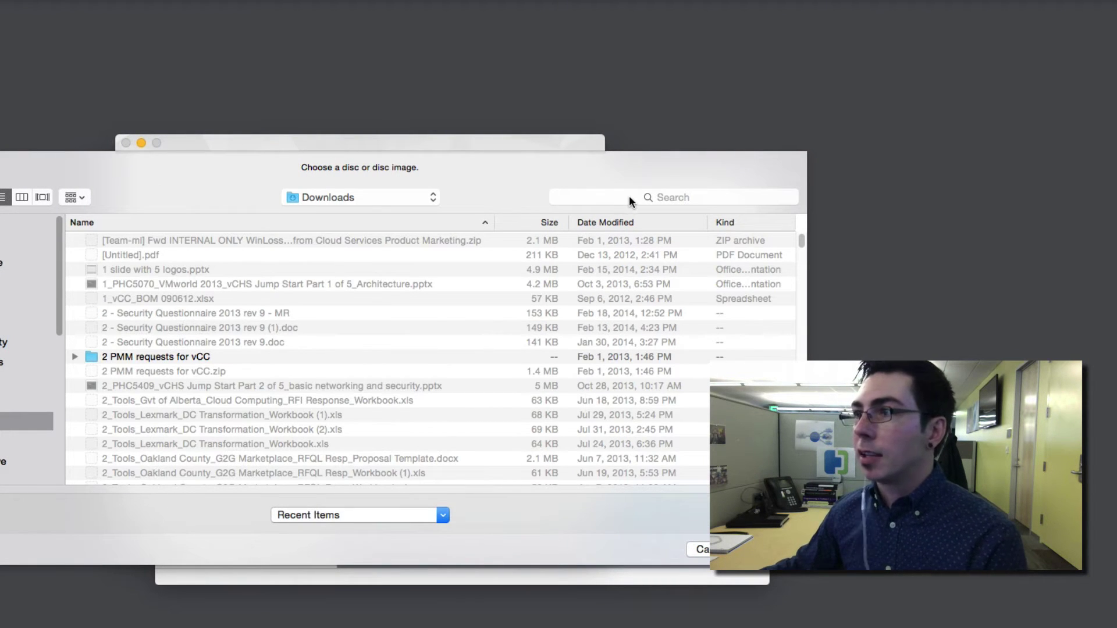
click(629, 198)
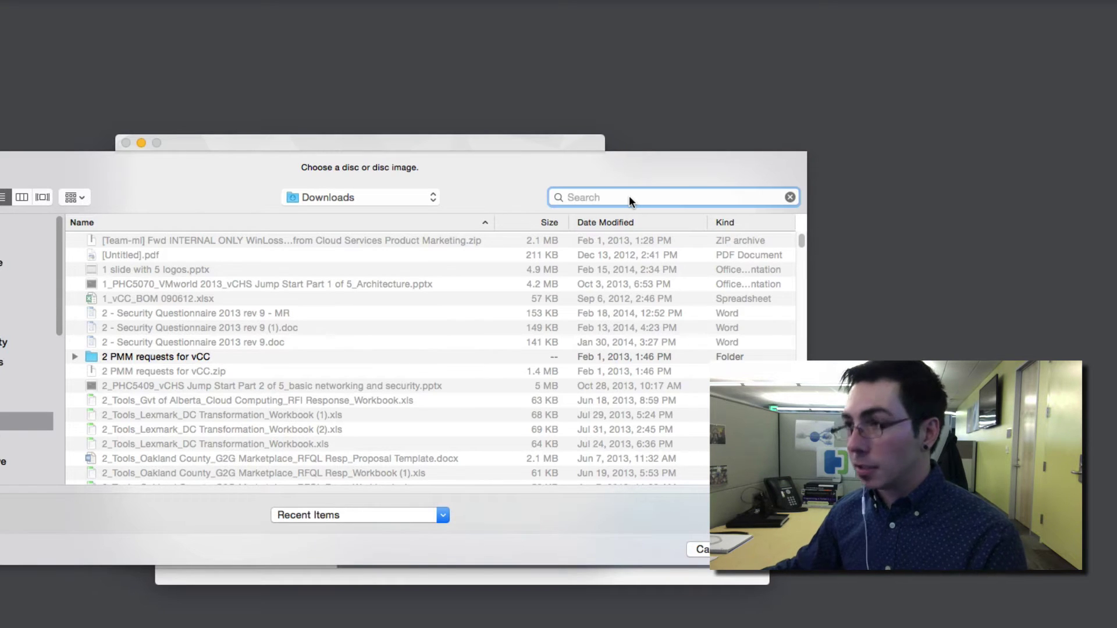
text(photon)
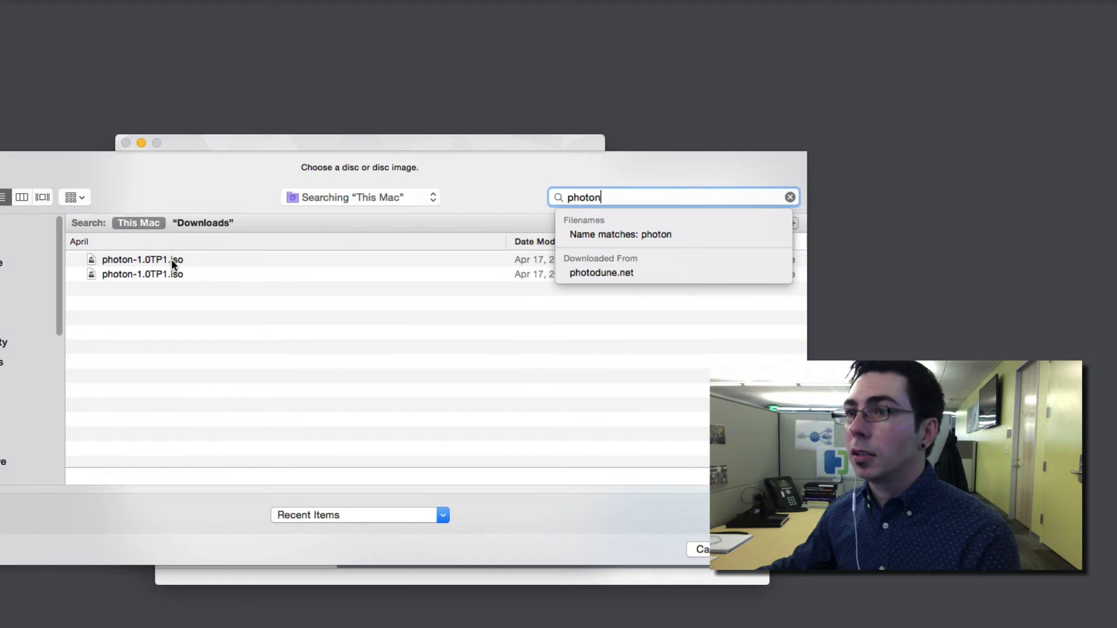
click(170, 262)
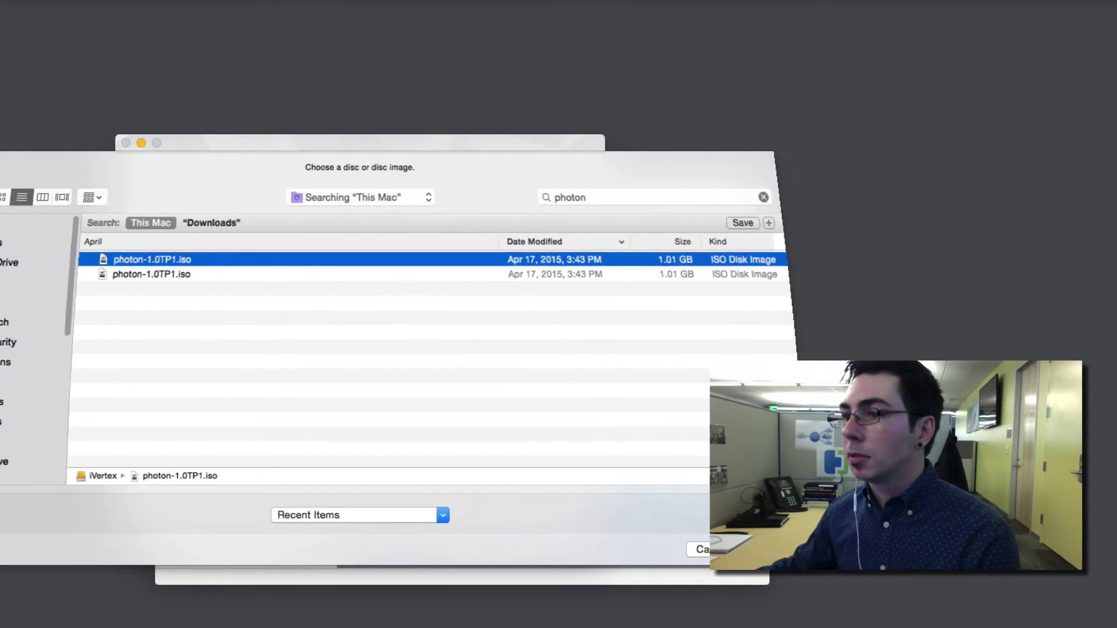
key(Return)
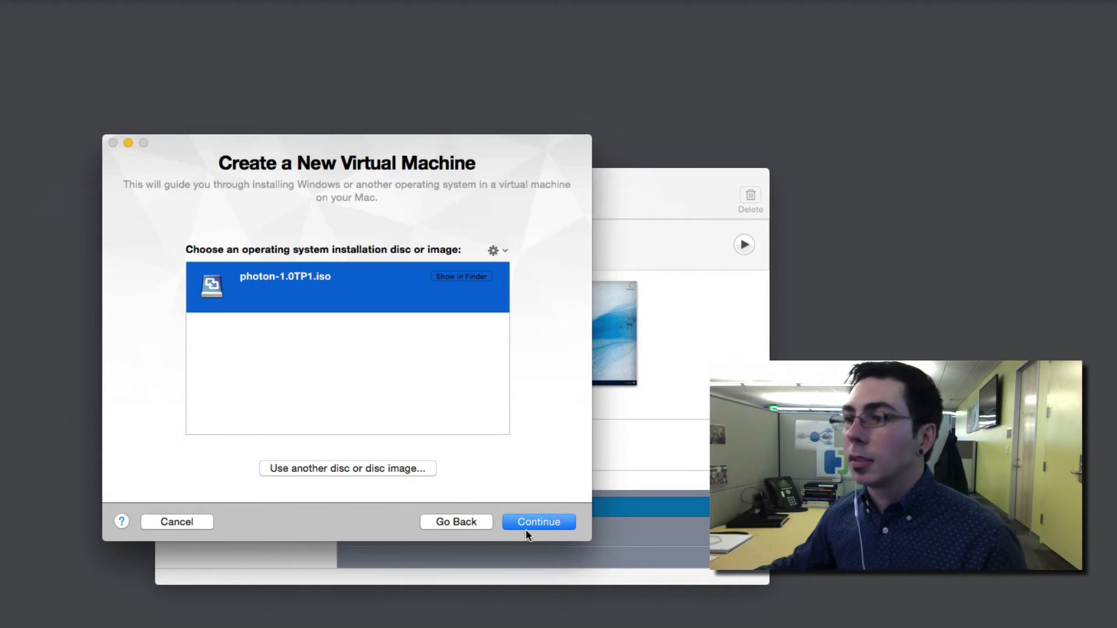
Choose Other Linux 3.x kernel 64-bit as the guest operating system.
click(525, 524)
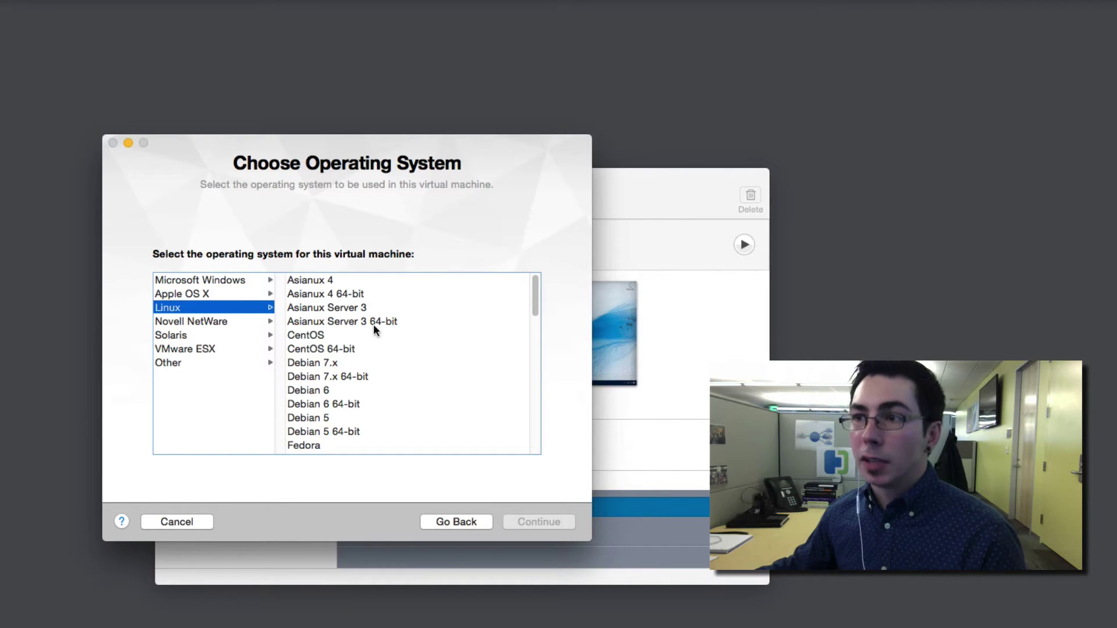
scroll(463, 342, down, 15)
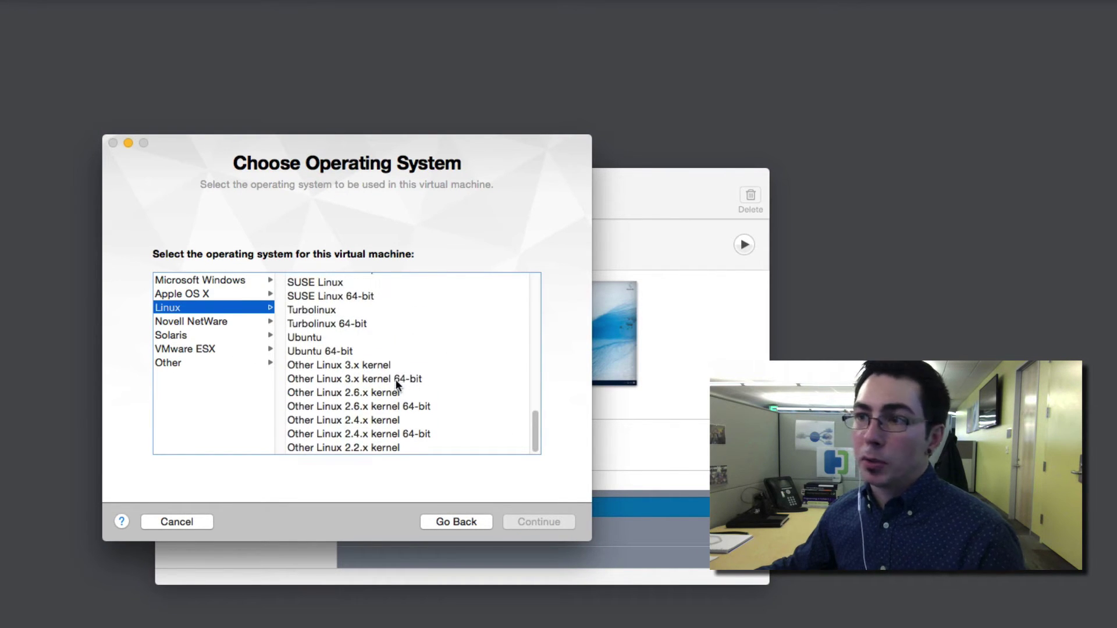
click(395, 379)
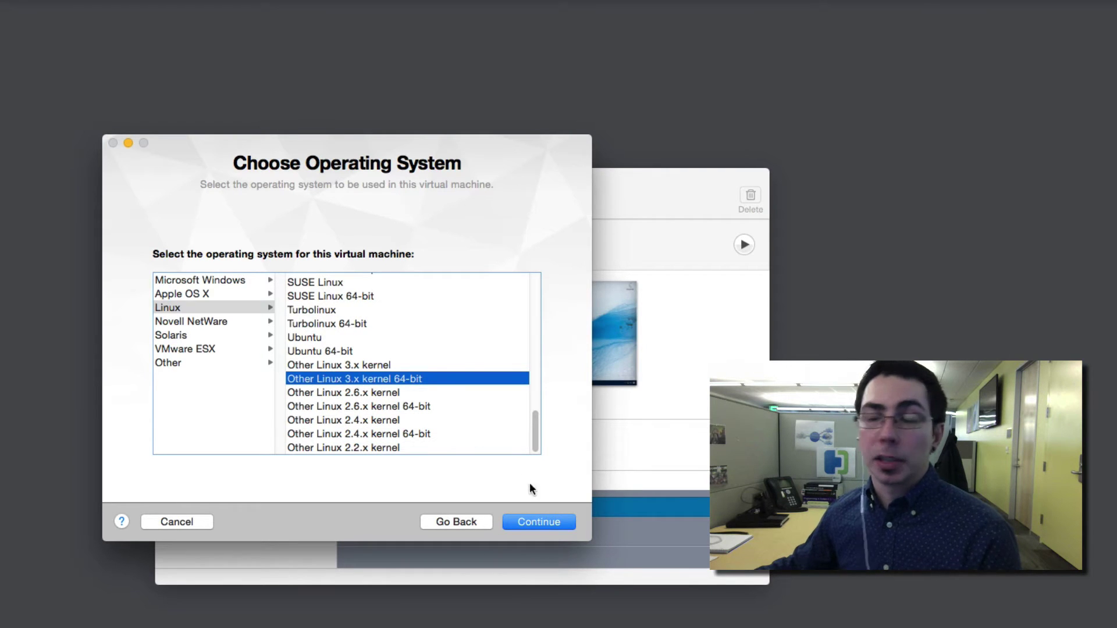
click(539, 521)
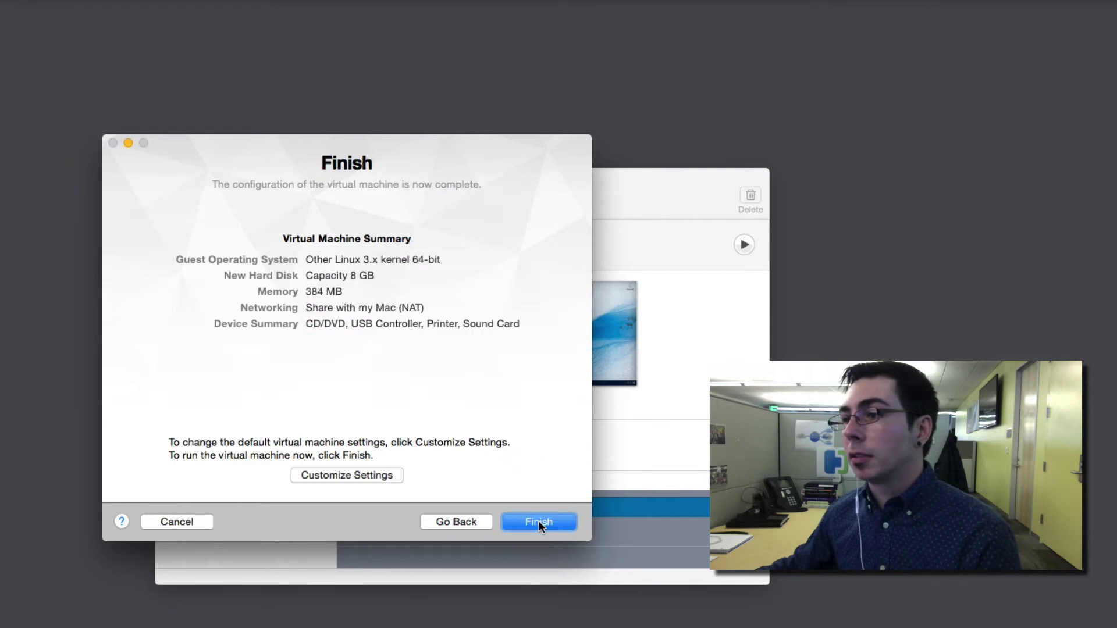
Customize settings and save the virtual machine as Photon-Demo.
click(360, 475)
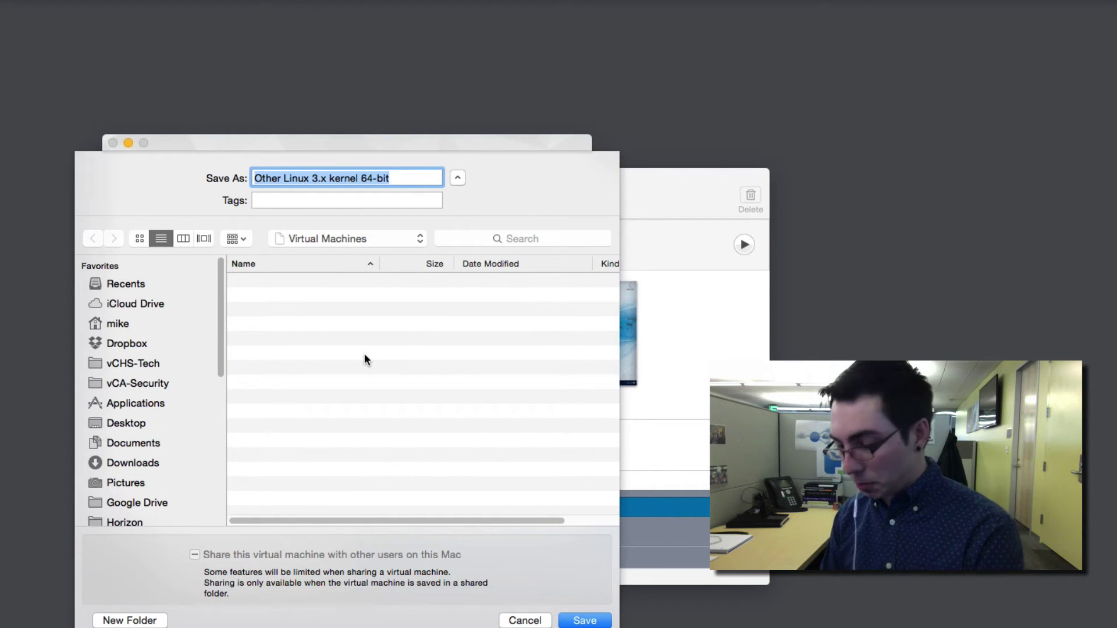
text(Photon)
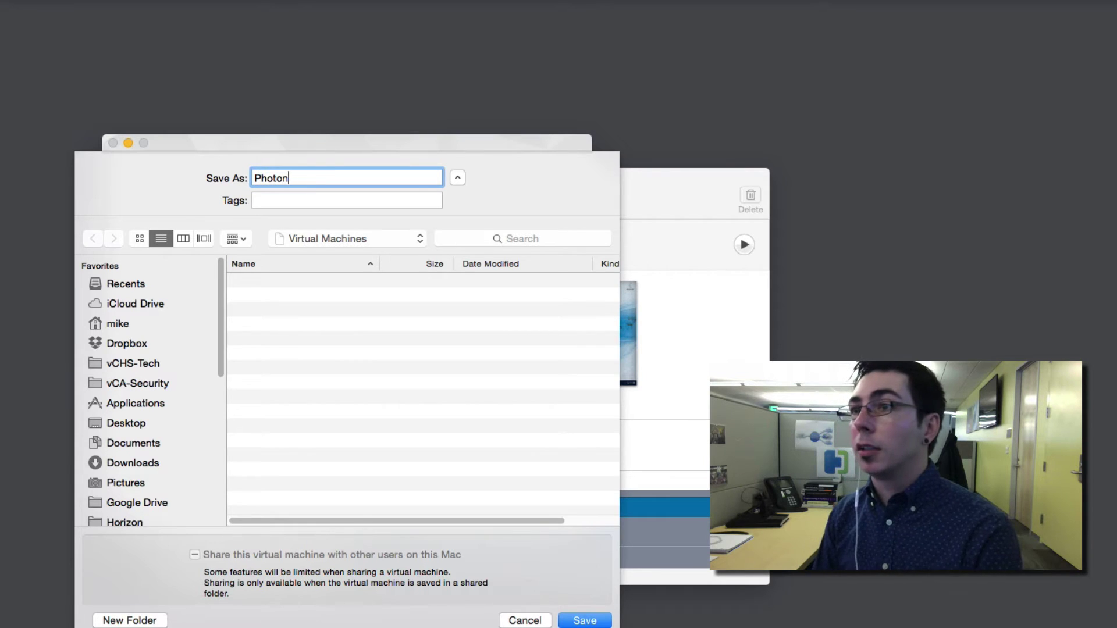
text(-Demo)
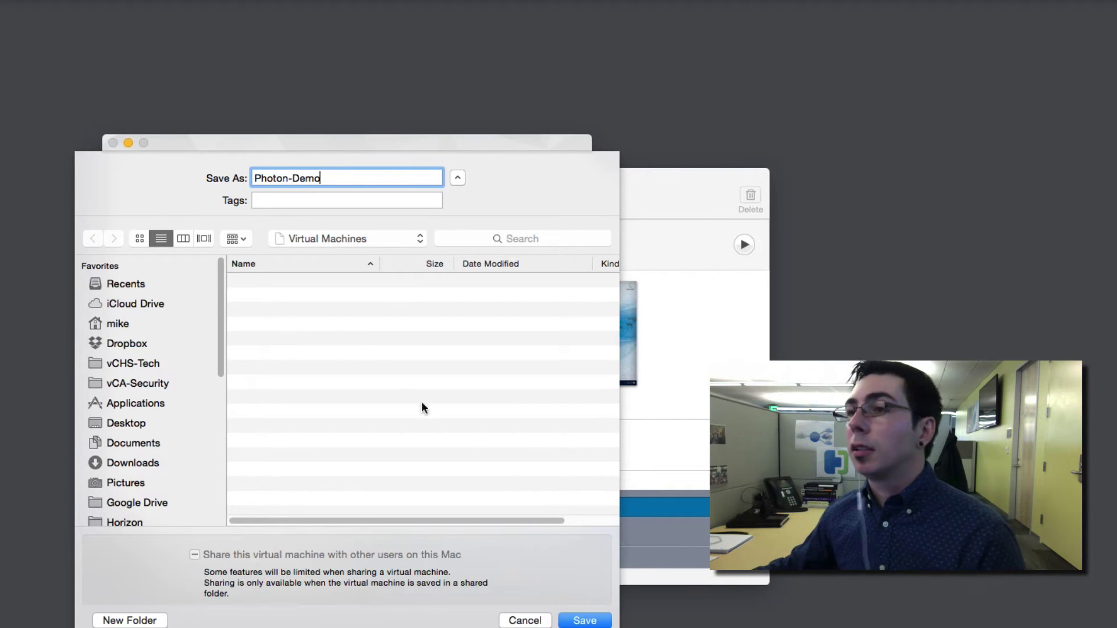
click(584, 620)
key(Return)
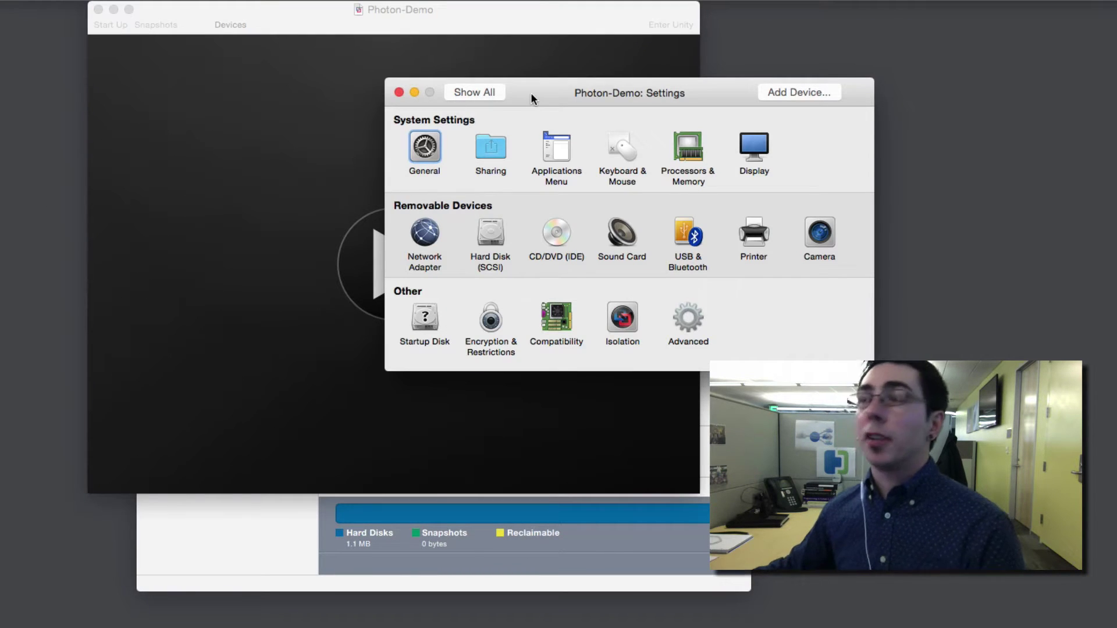
Set Photon-Demo's memory to 1024 MB.
click(688, 149)
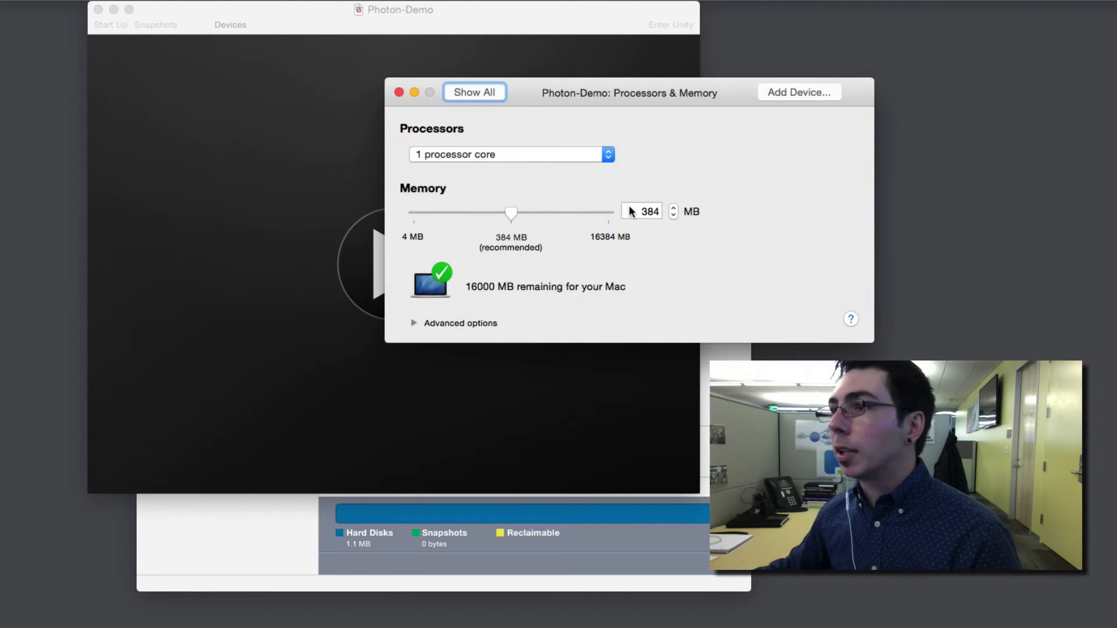
double_click(638, 210)
text(1024)
key(Tab)
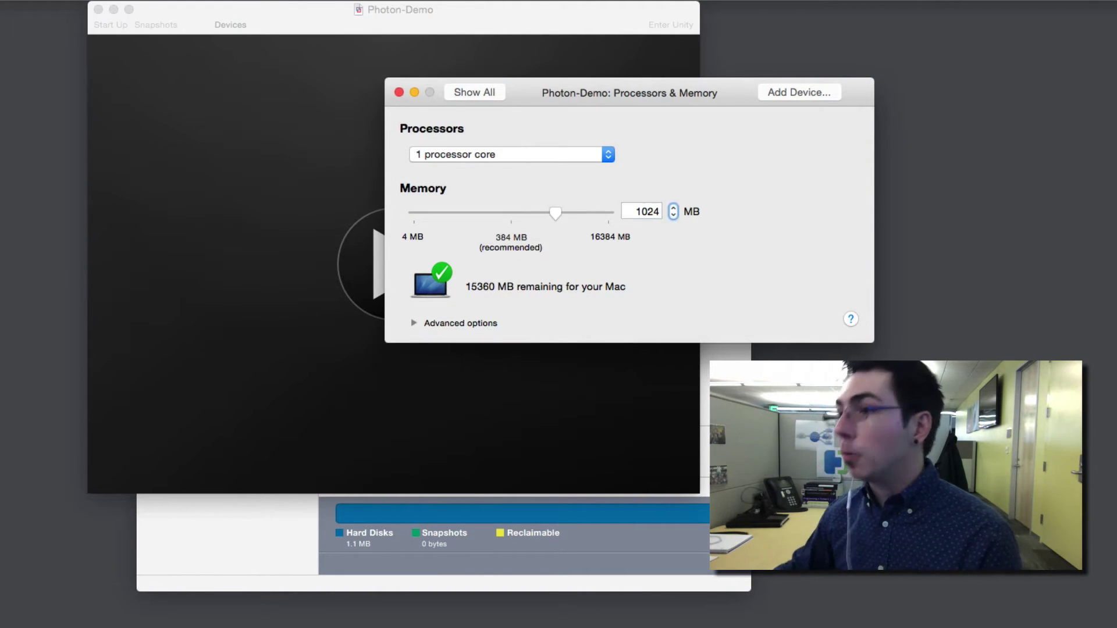
click(486, 94)
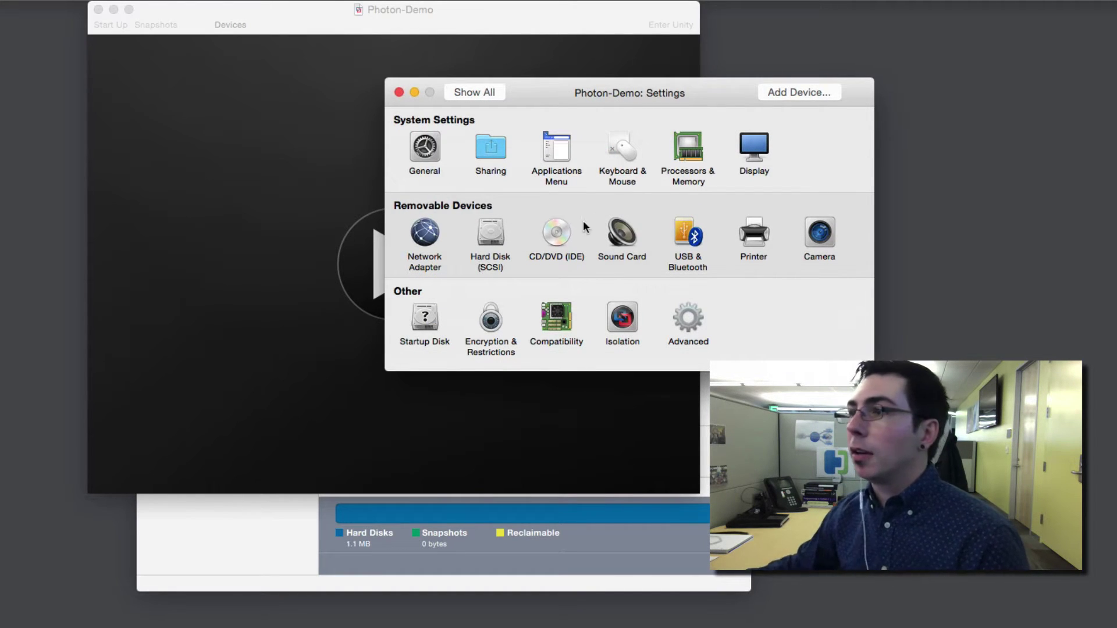
Disconnect the virtual machine's sound card.
click(621, 233)
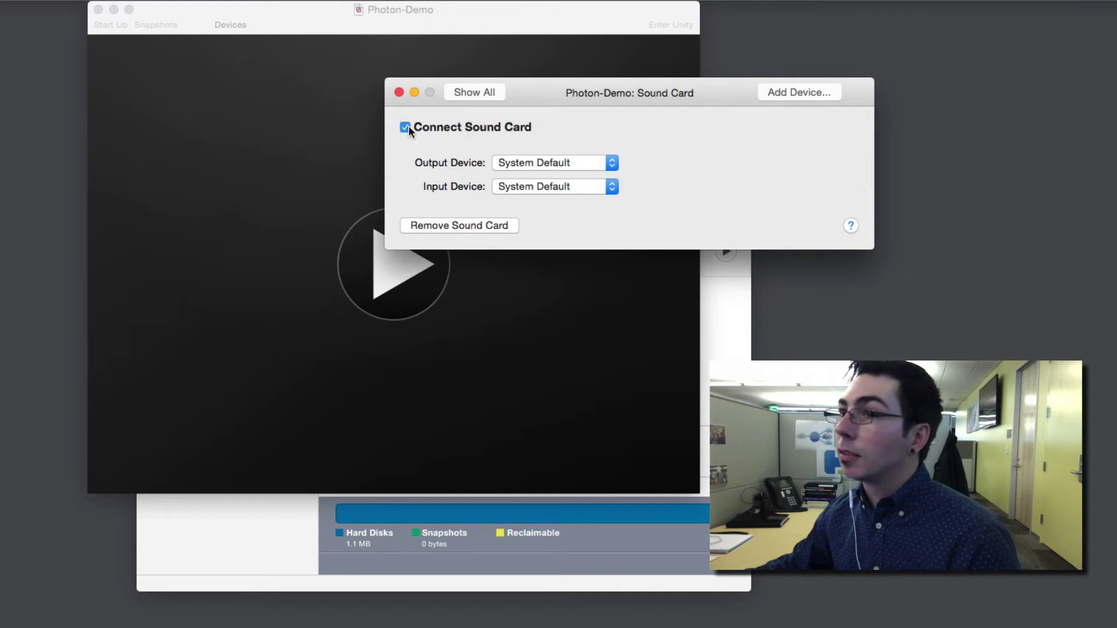
click(406, 127)
click(469, 94)
Turn off Bluetooth sharing and remove the USB controller.
click(687, 234)
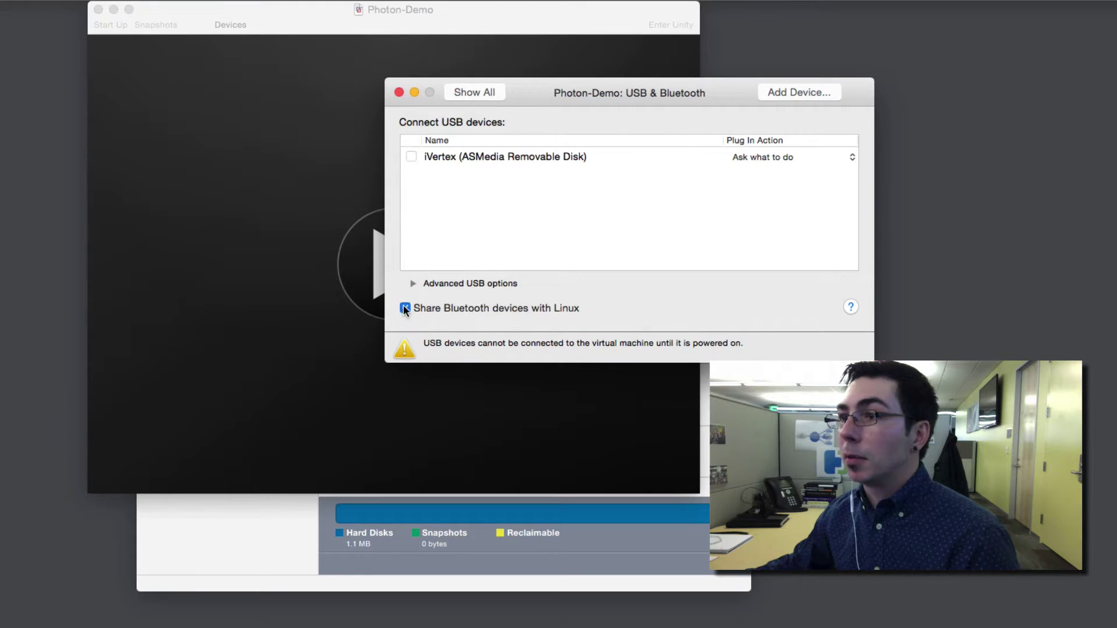
click(406, 306)
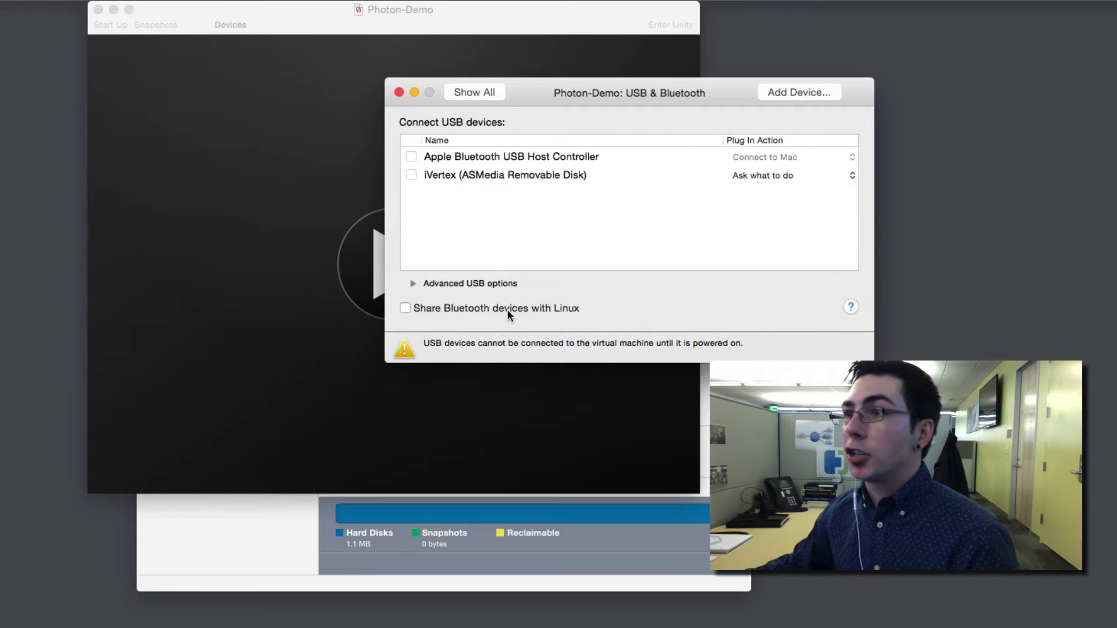
click(415, 283)
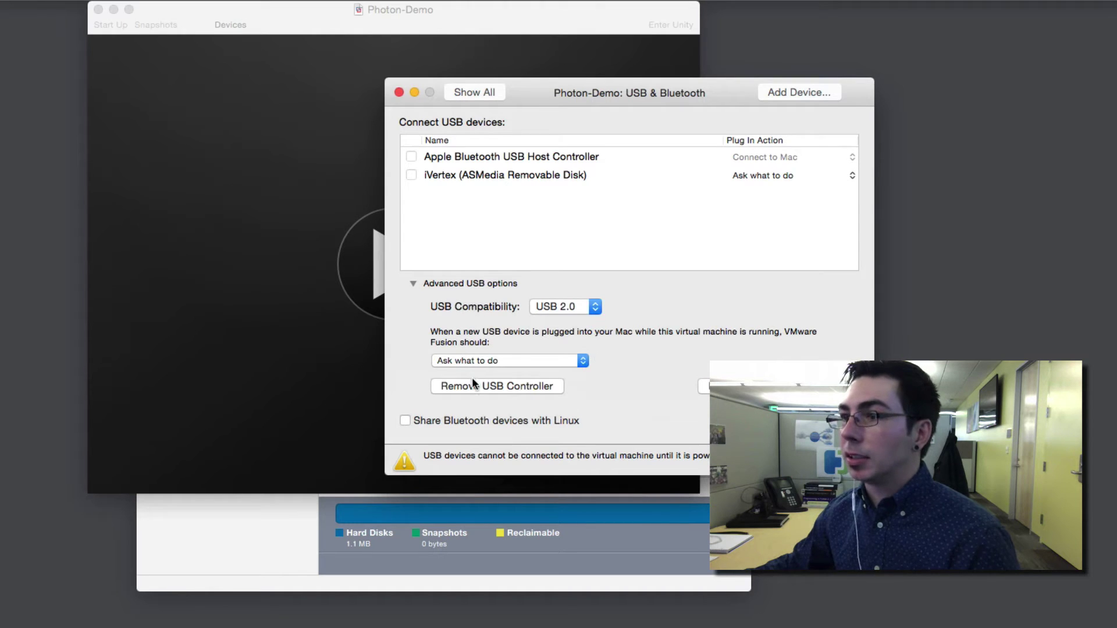
click(497, 388)
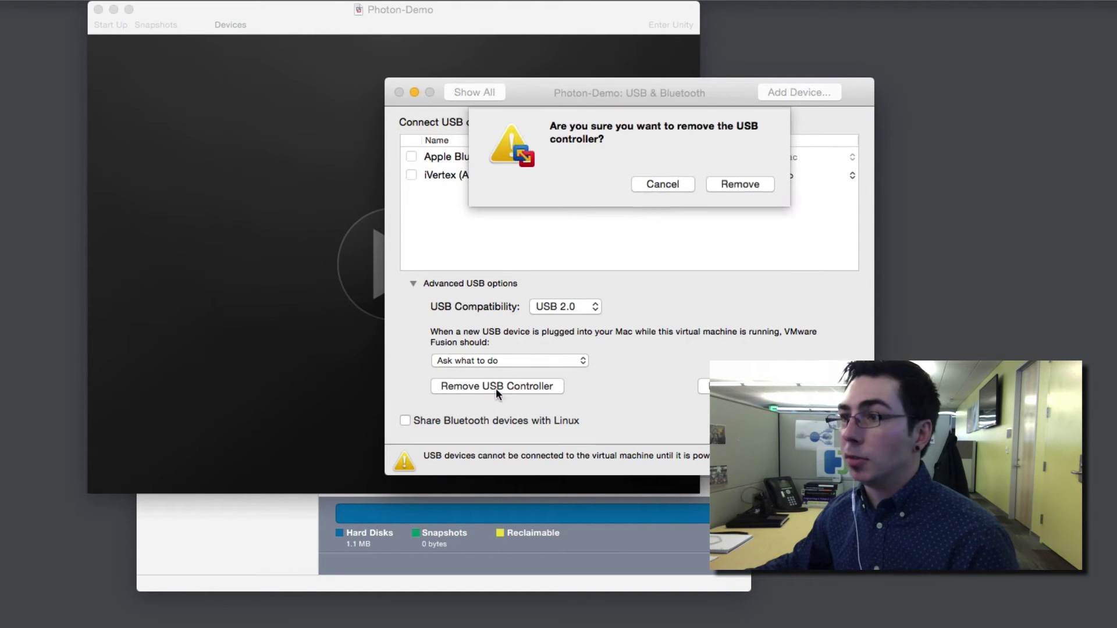
click(751, 184)
click(469, 93)
Stop sharing Mac printers and remove the printer port.
click(750, 228)
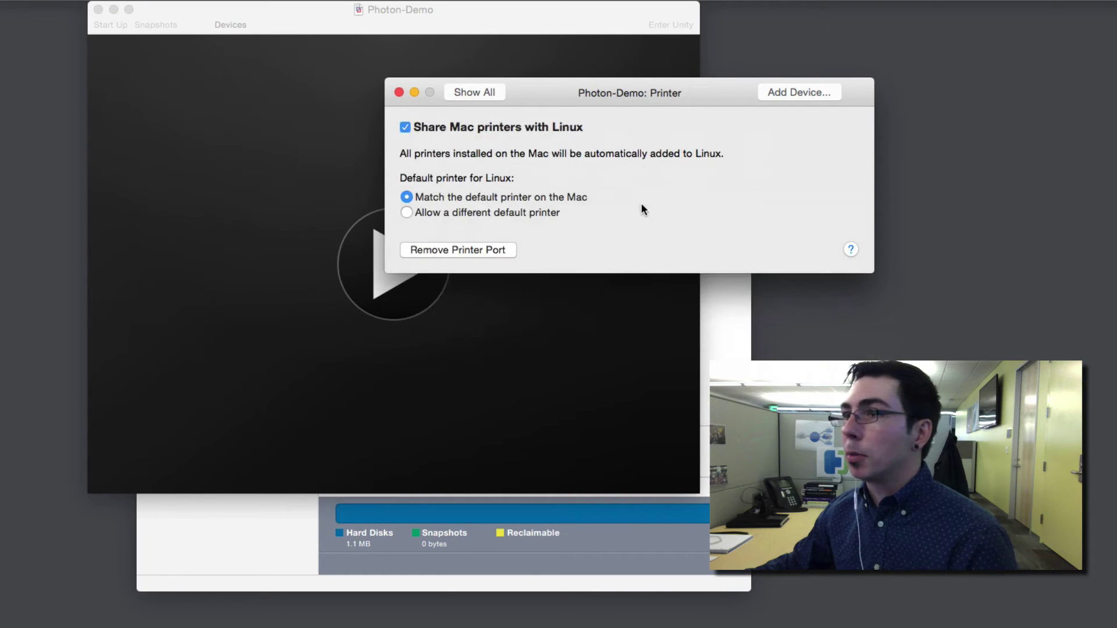
click(434, 130)
click(459, 247)
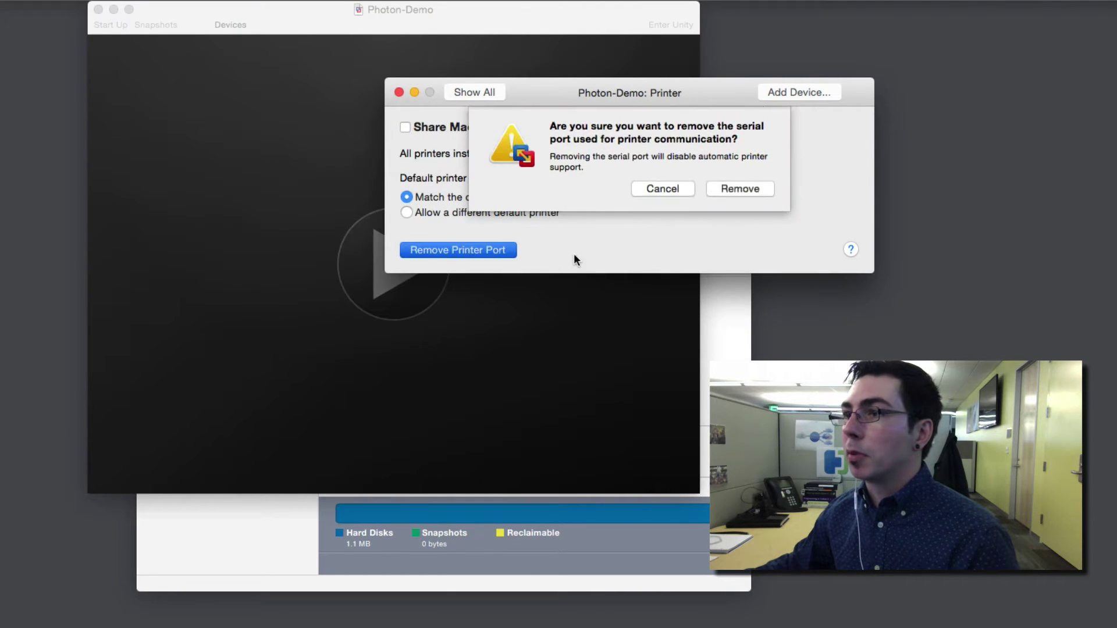
click(749, 185)
click(455, 93)
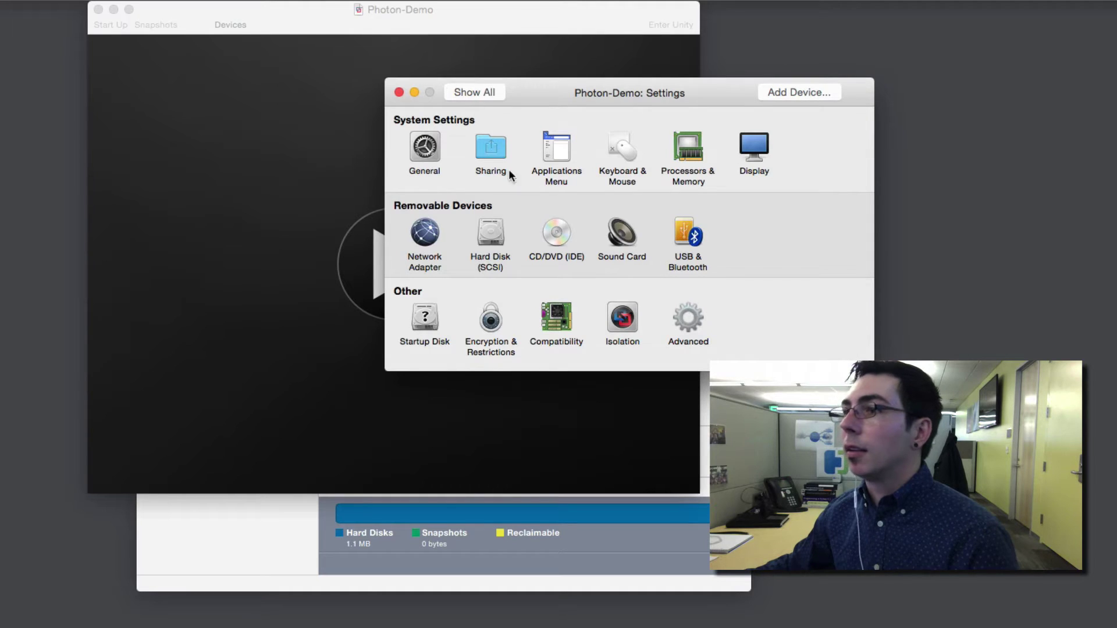
Review the CD/DVD, Isolation and Display settings, returning to the overview.
click(552, 235)
click(477, 95)
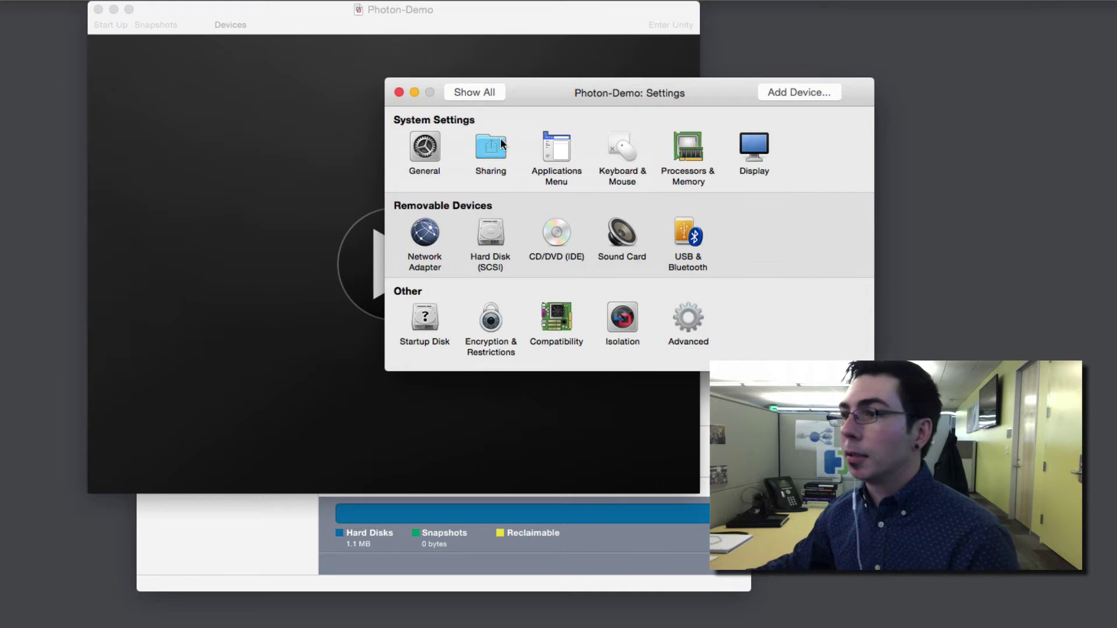
click(618, 317)
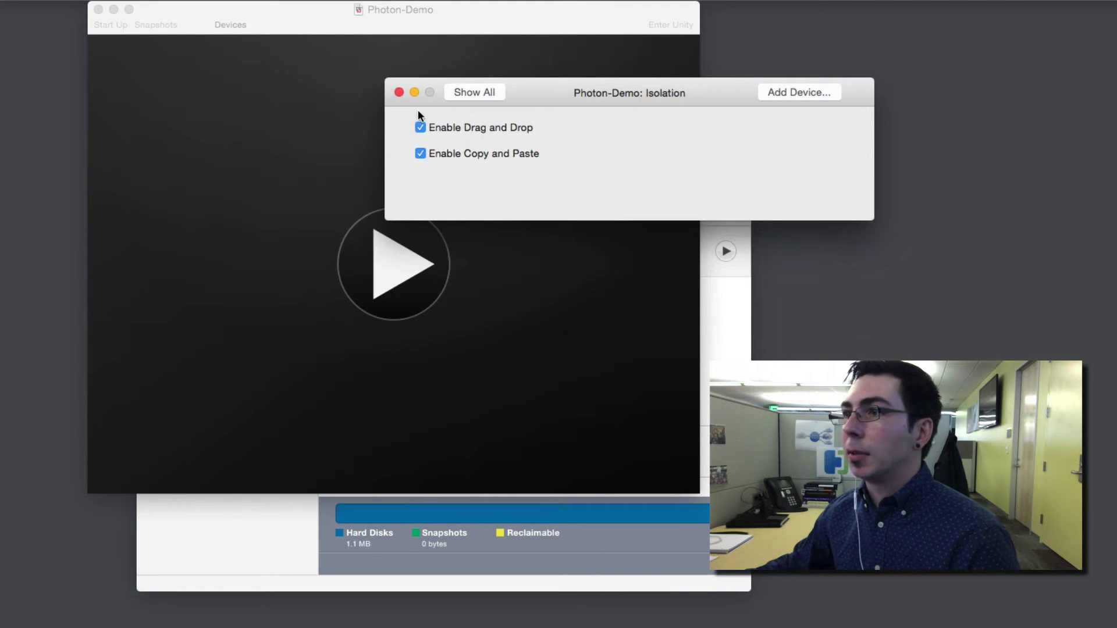
click(462, 95)
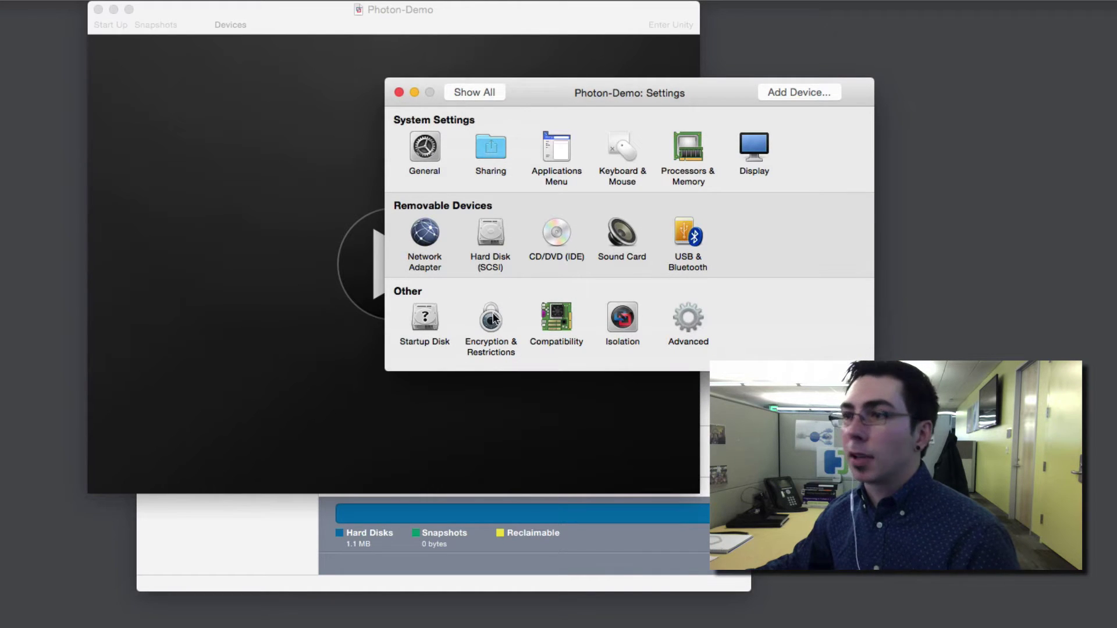
click(756, 151)
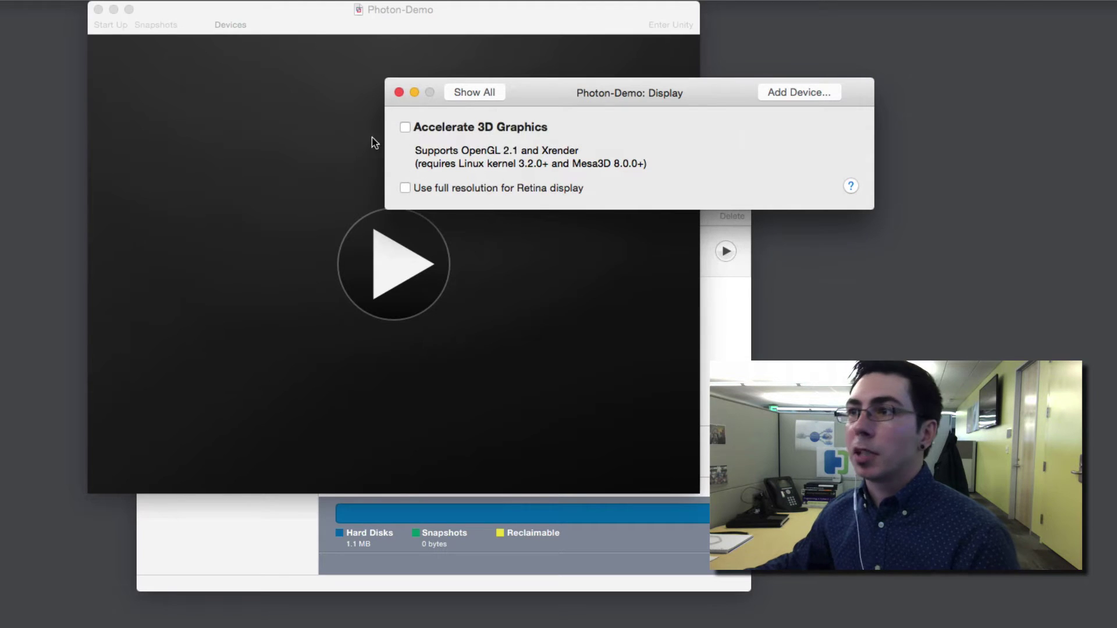
click(476, 93)
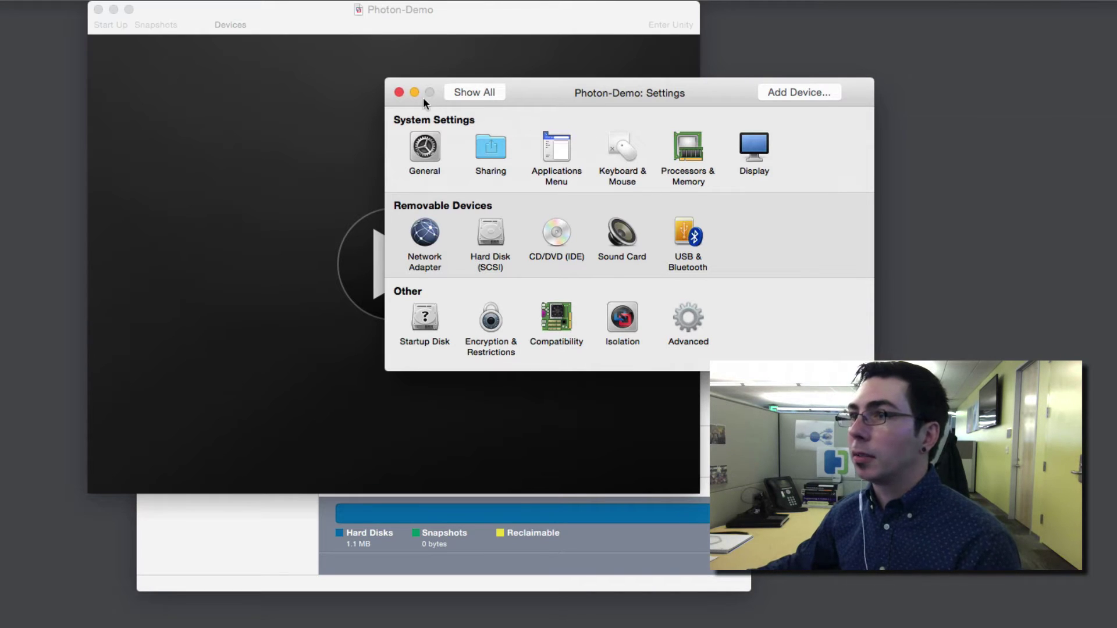
Power on Photon-Demo, boot the Photon installer and accept the licence agreement.
click(399, 93)
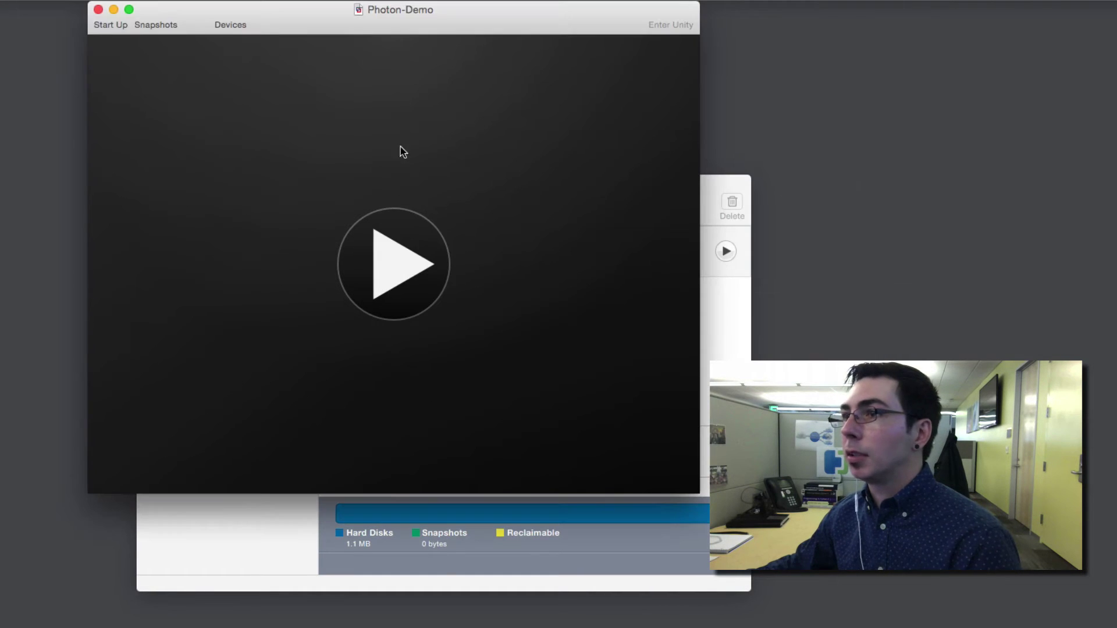
click(408, 257)
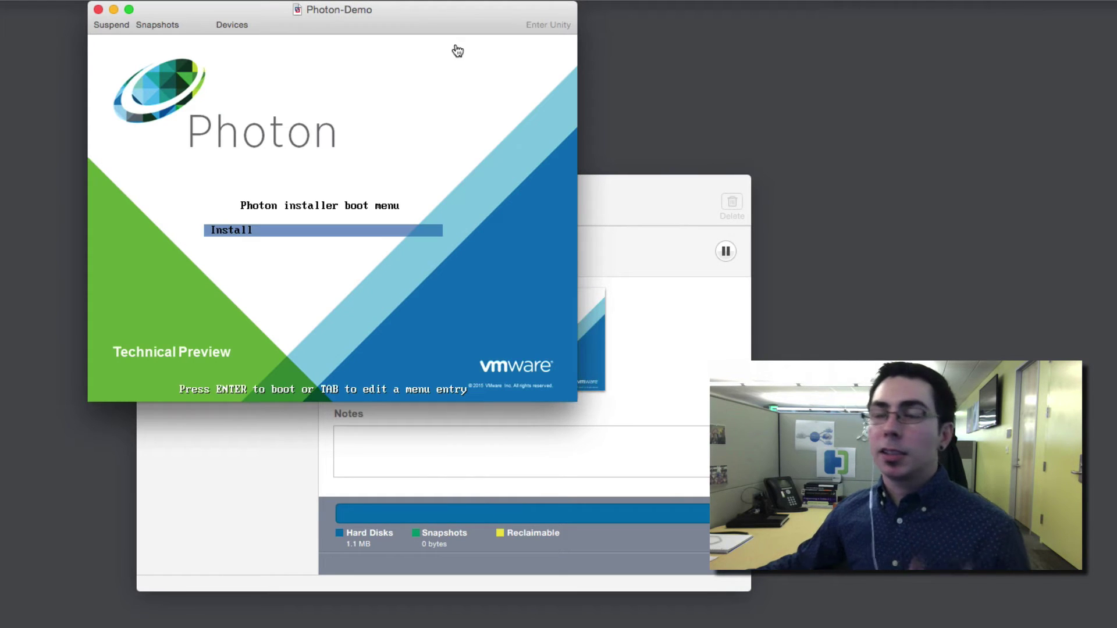
click(415, 95)
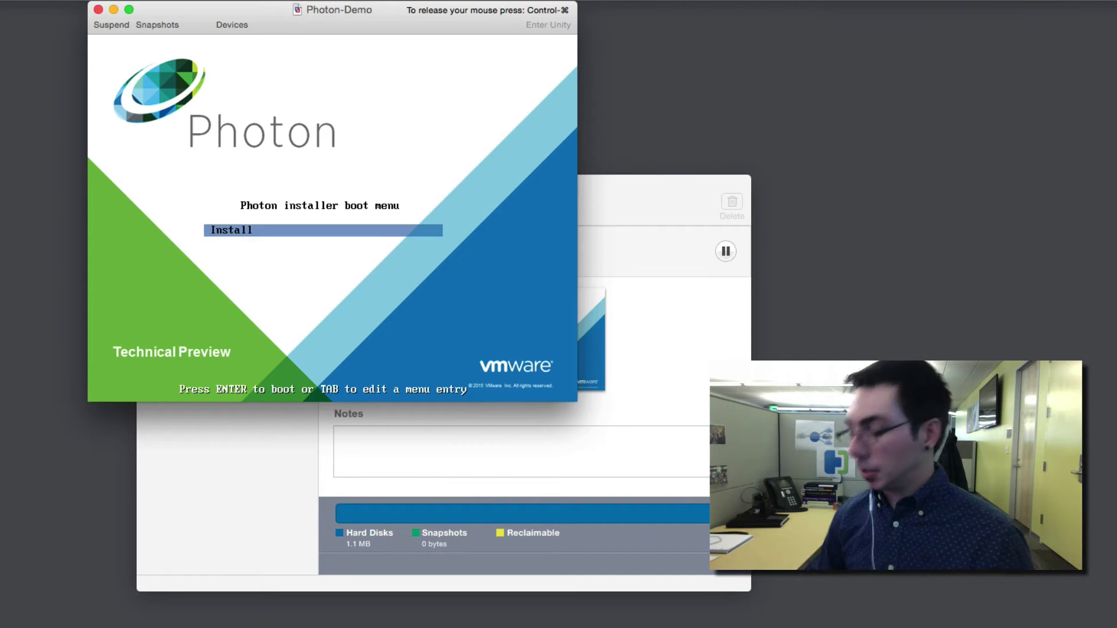
key(Return)
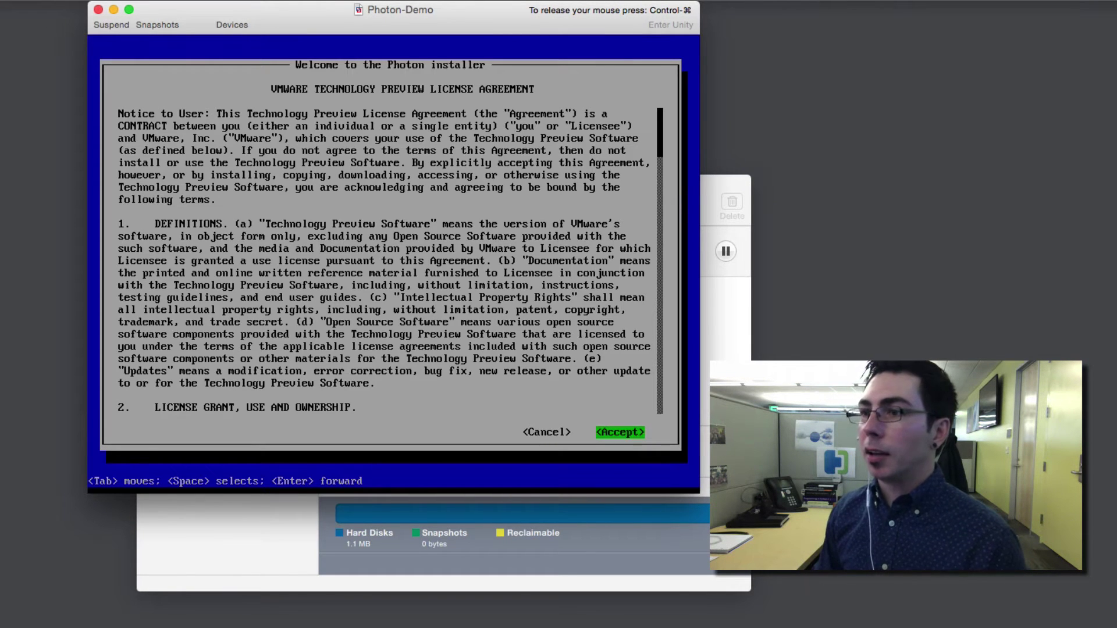
key(Return)
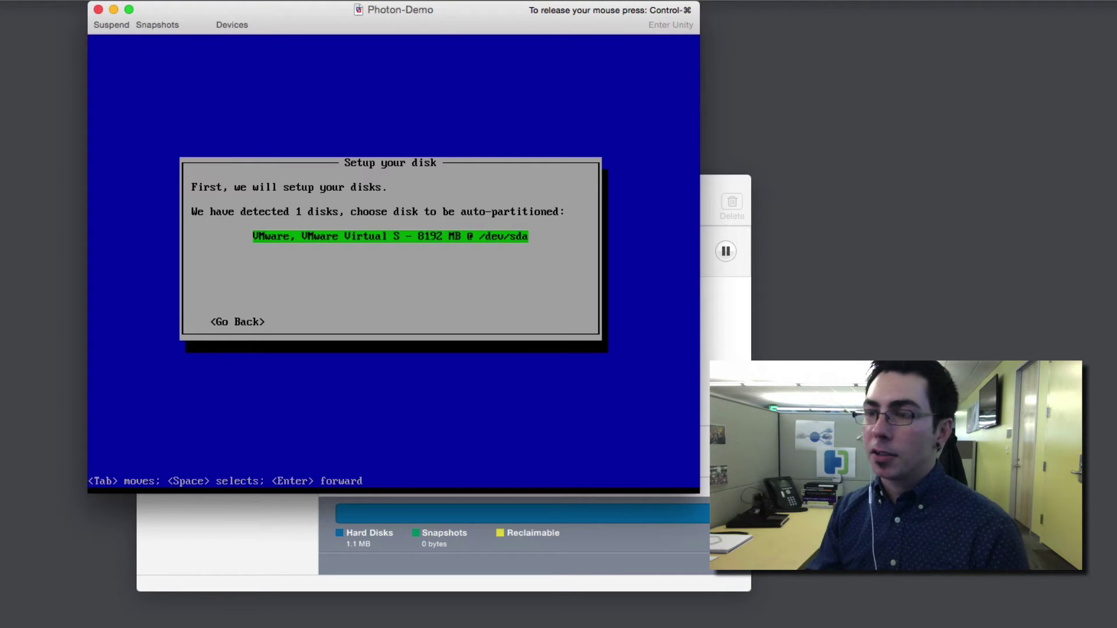
Select the VMware disk, confirm erasing it, and highlight Photon Full OS.
key(Return)
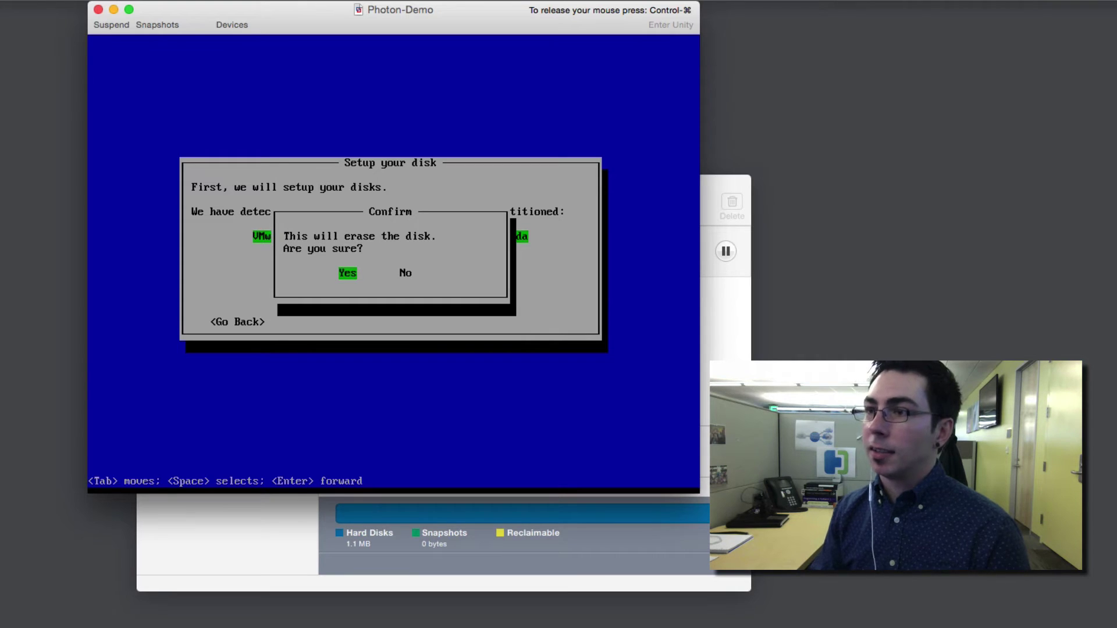
key(Return)
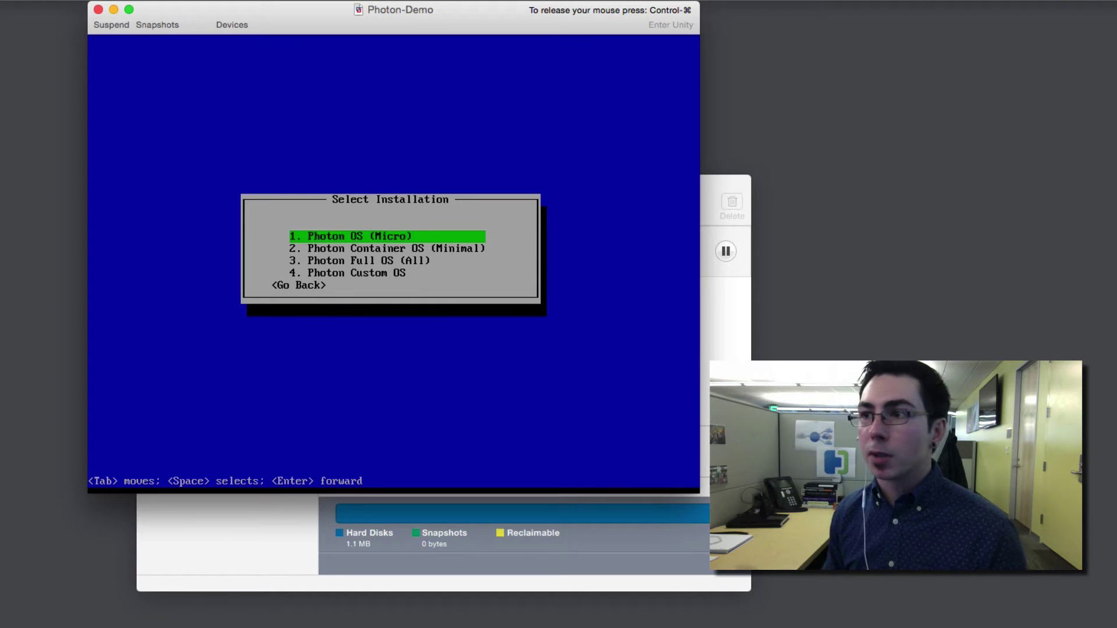
key(Down)
key(Down)
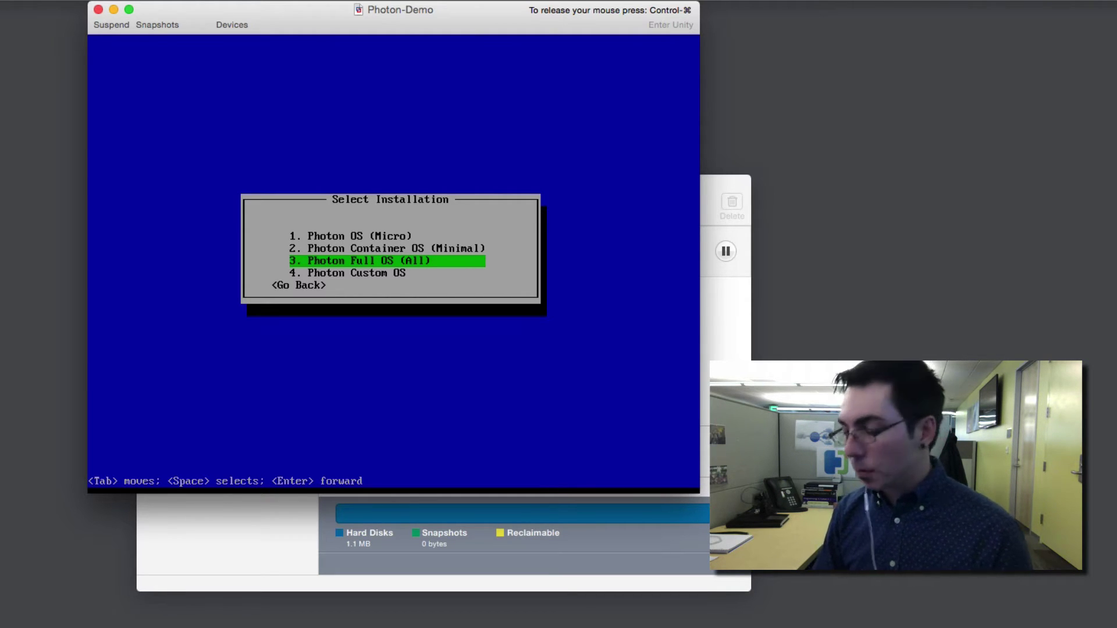
Confirm Photon Full OS, enter the hostname and root password, and start installing.
key(Return)
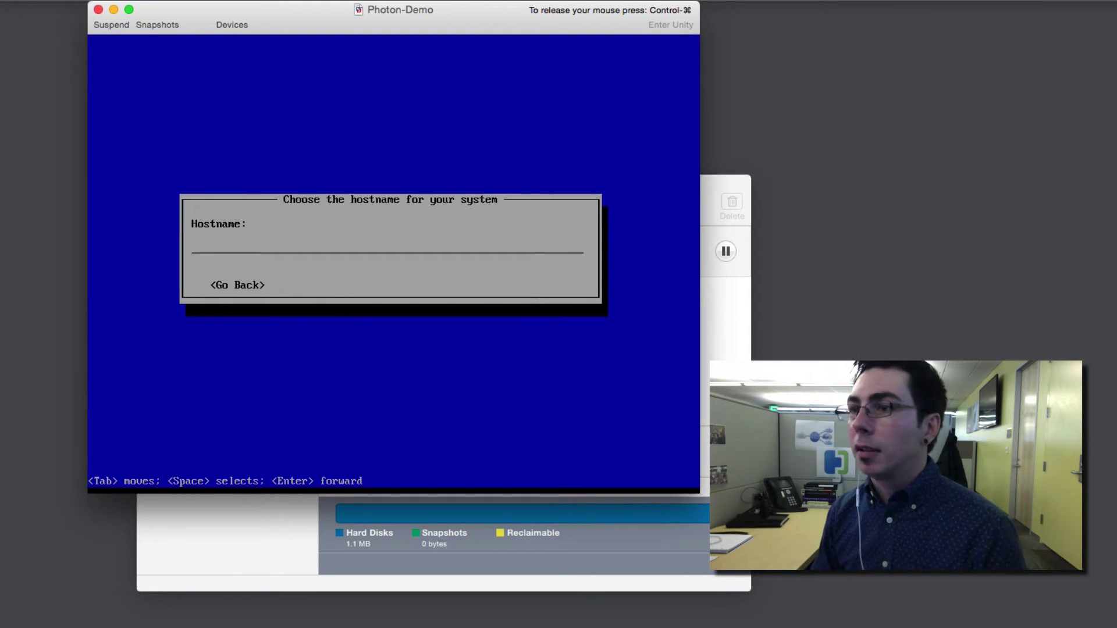
text(mike)
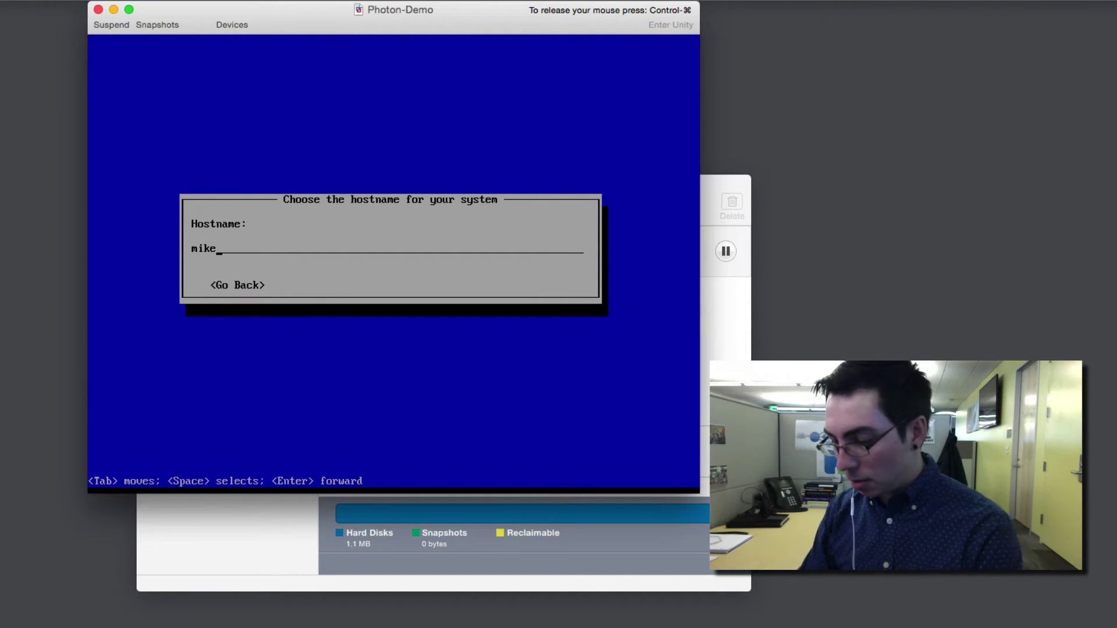
text(-photon)
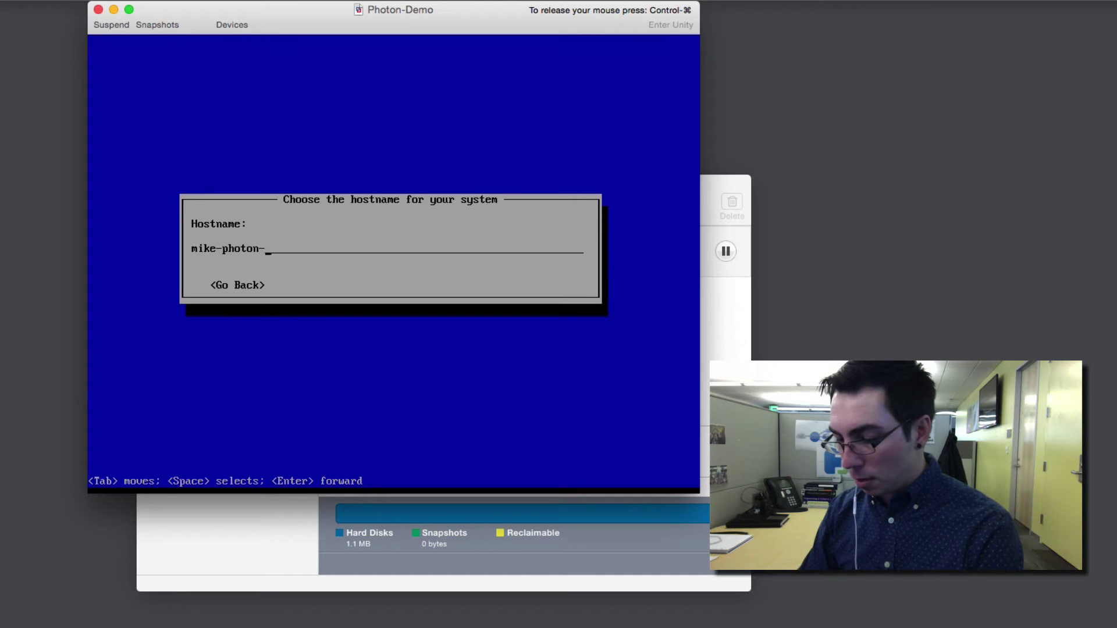
text(-02)
key(Return)
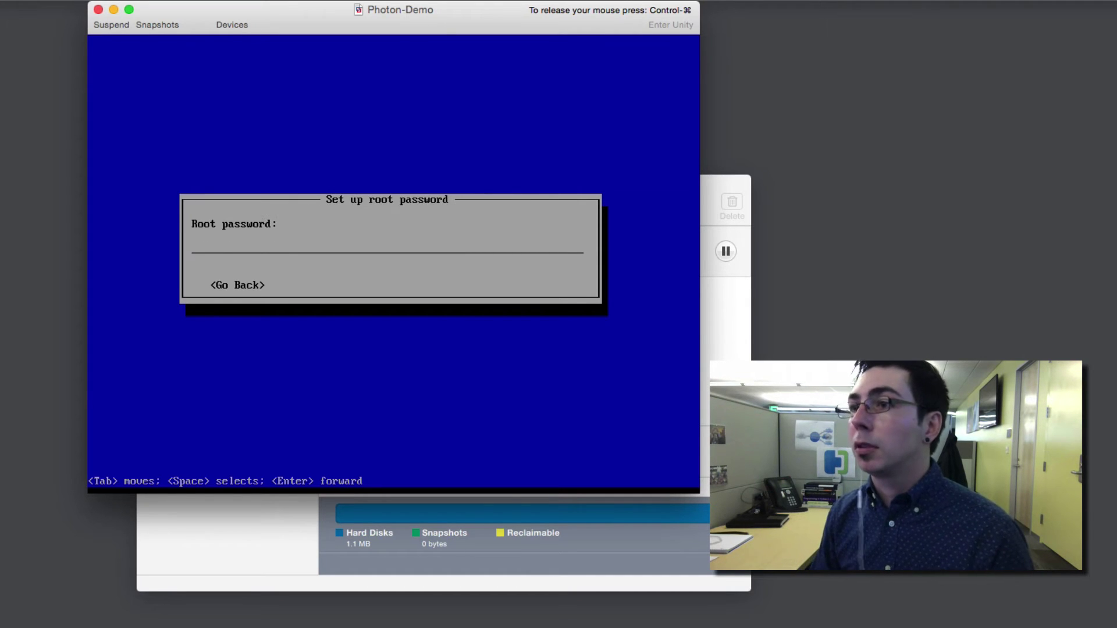
text(**********)
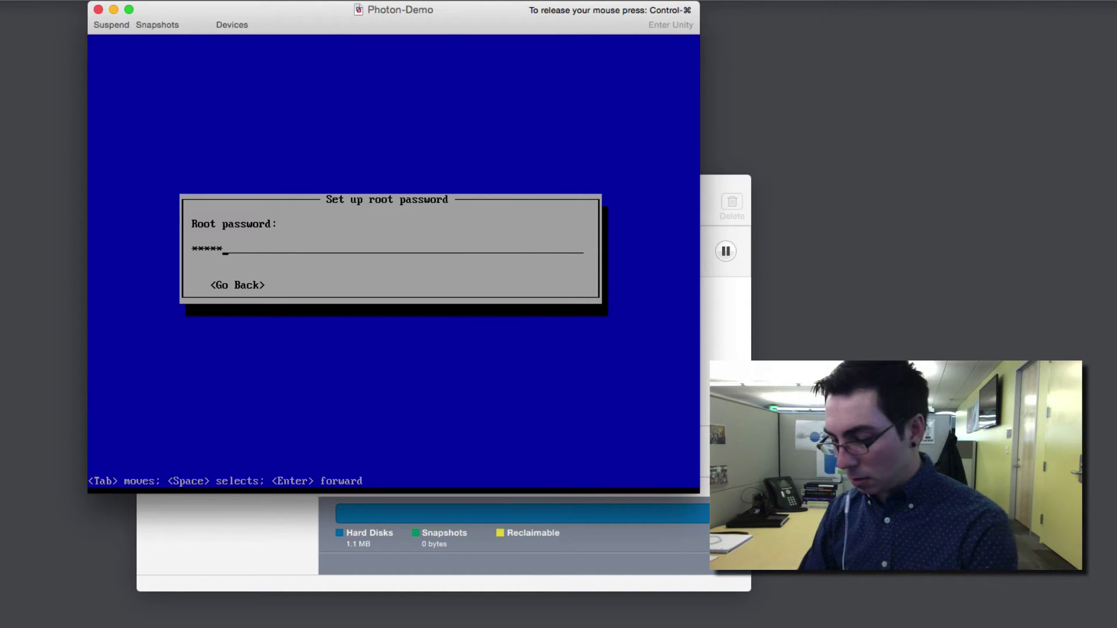
key(Return)
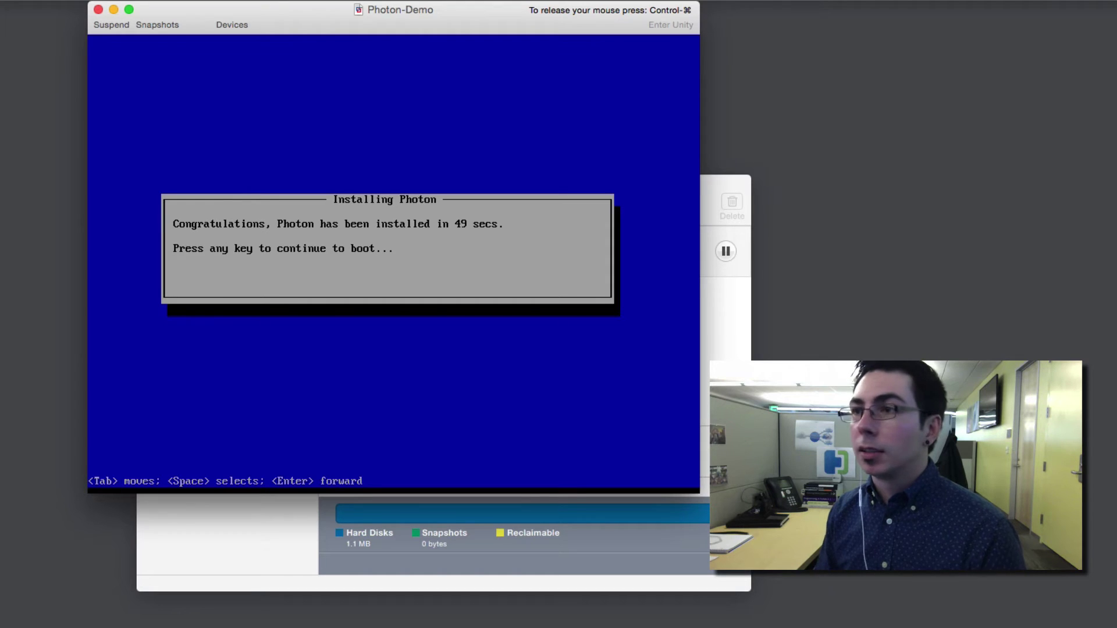
Boot the installed Photon and log in as root at the VM console.
key(Return)
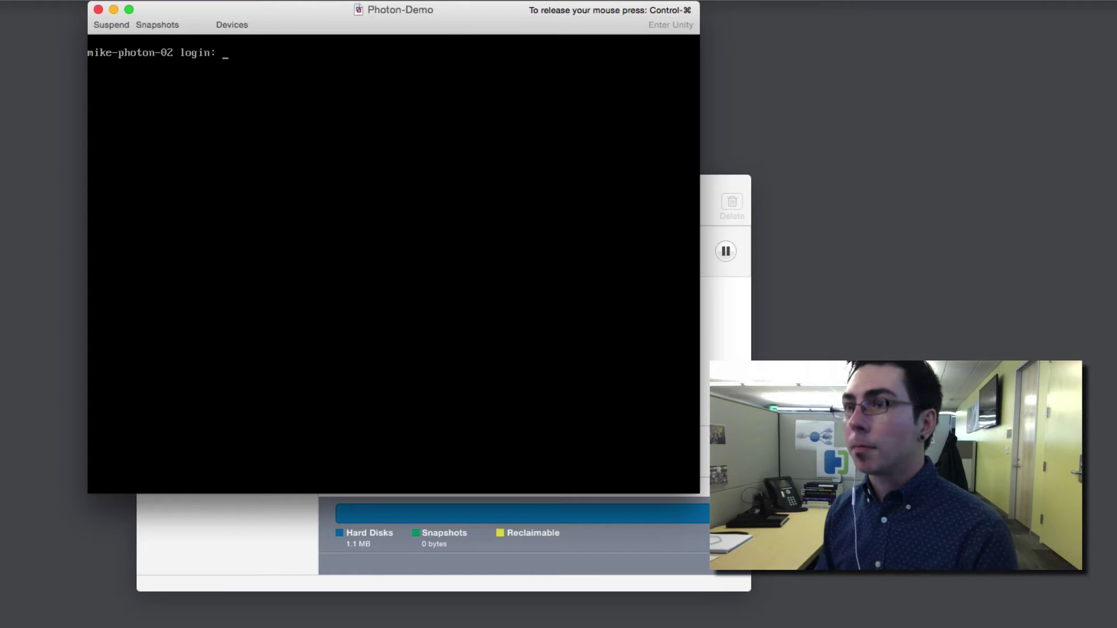
text(root)
key(Return)
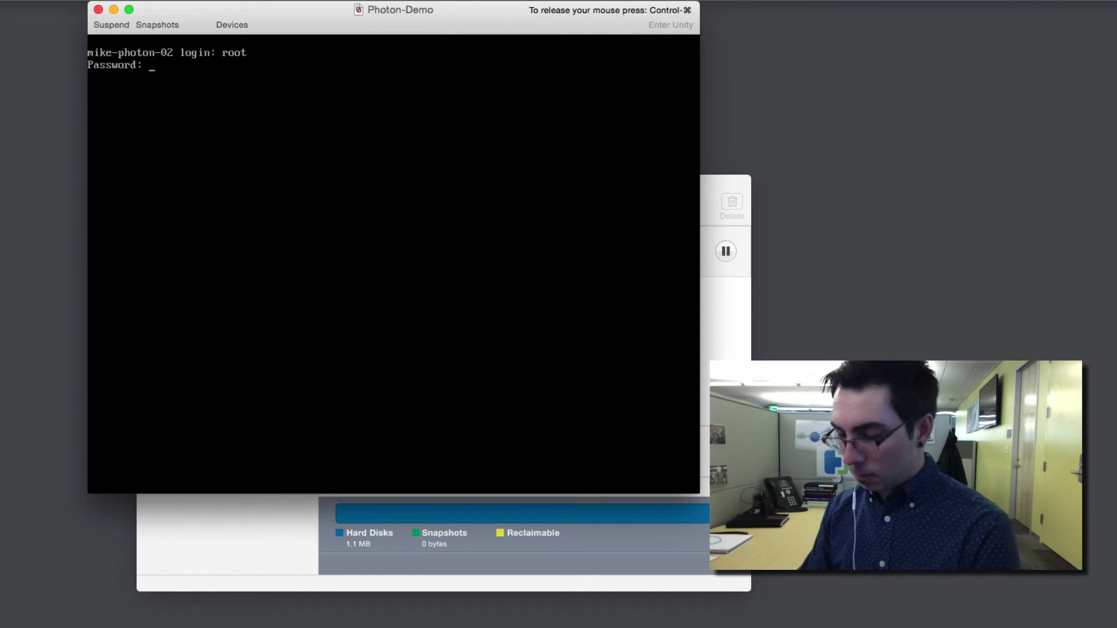
key(Return)
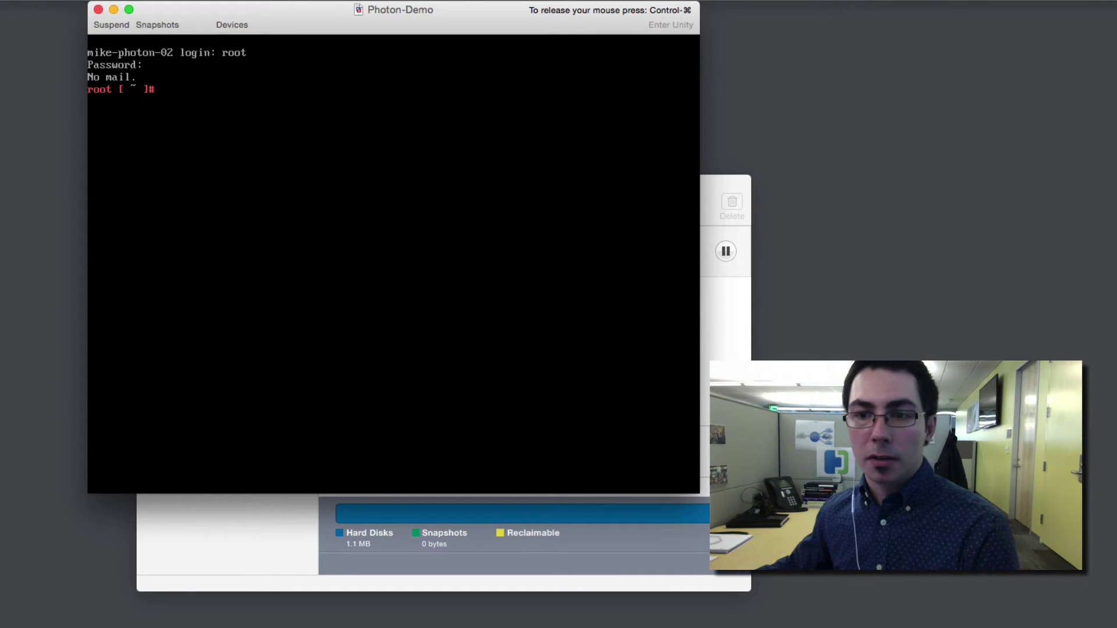
key(ctrl+super)
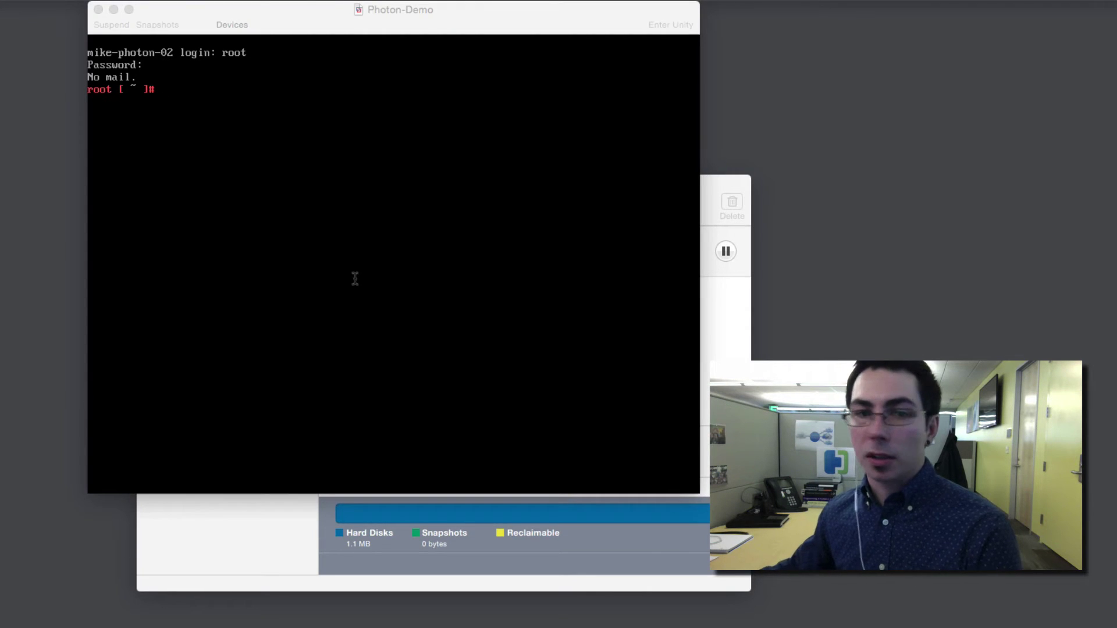
click(326, 230)
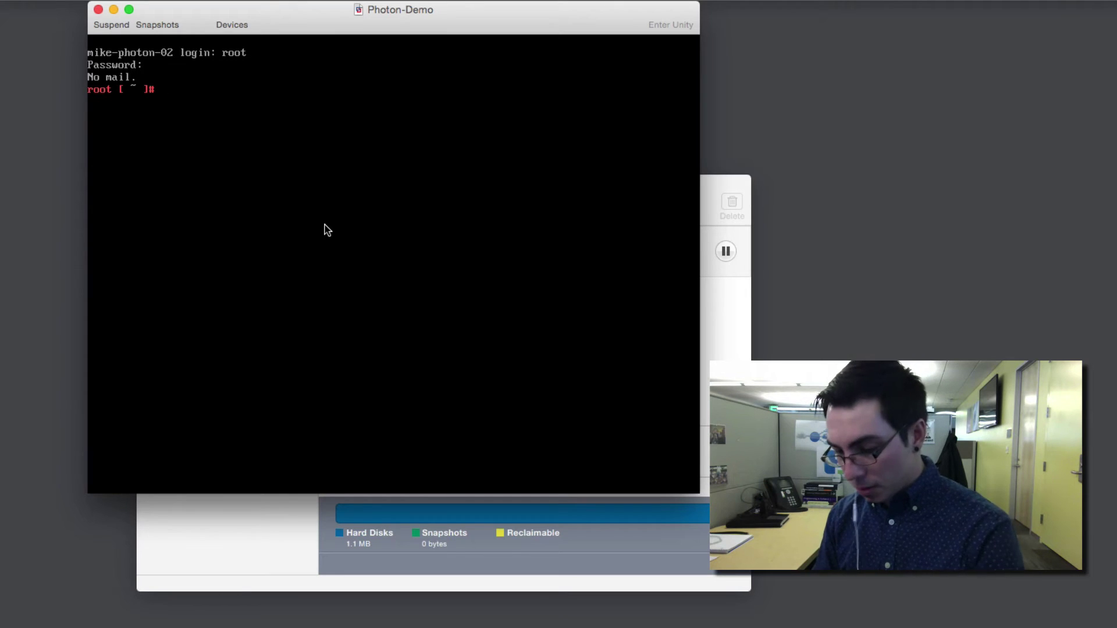
Run 'systemctl start docker' and 'systemctl enable docker' in the VM console.
text(systemctl)
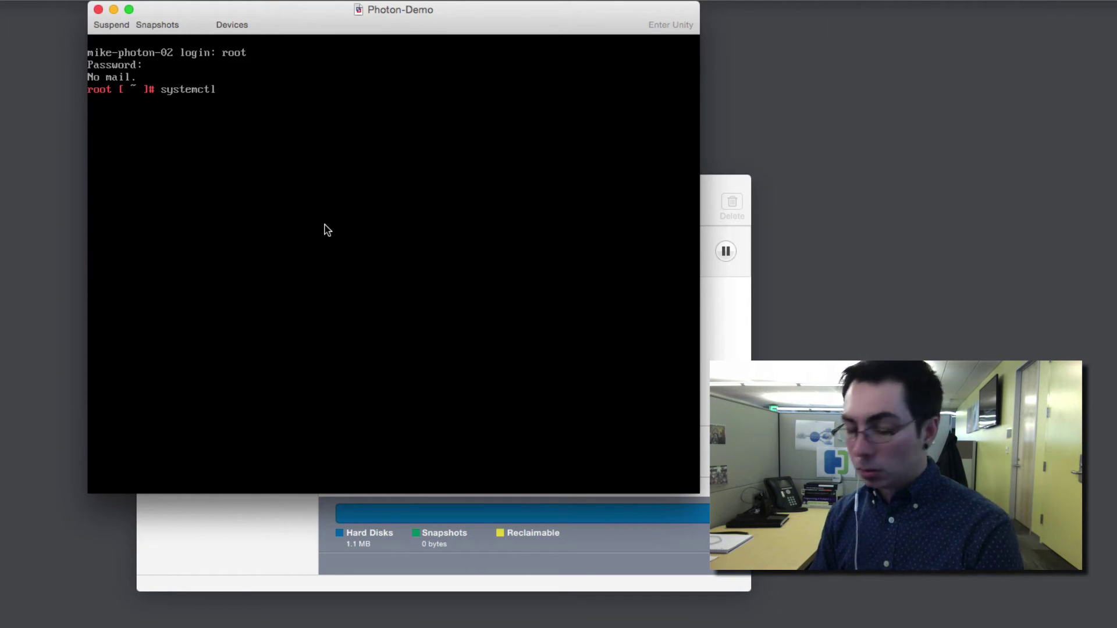
text(start docker)
key(Return)
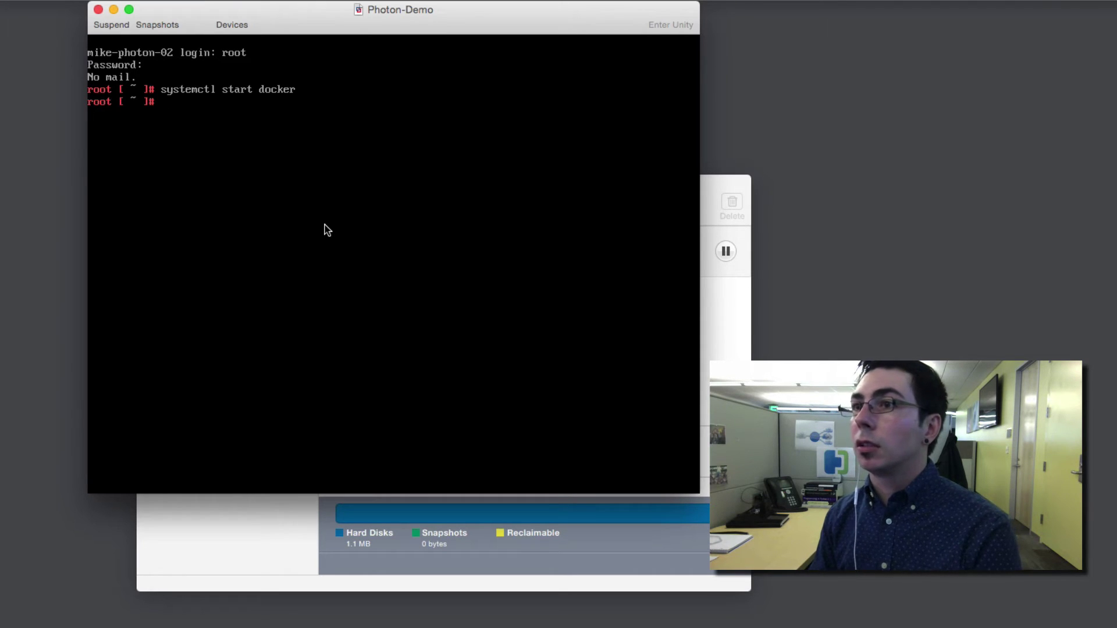
text(system)
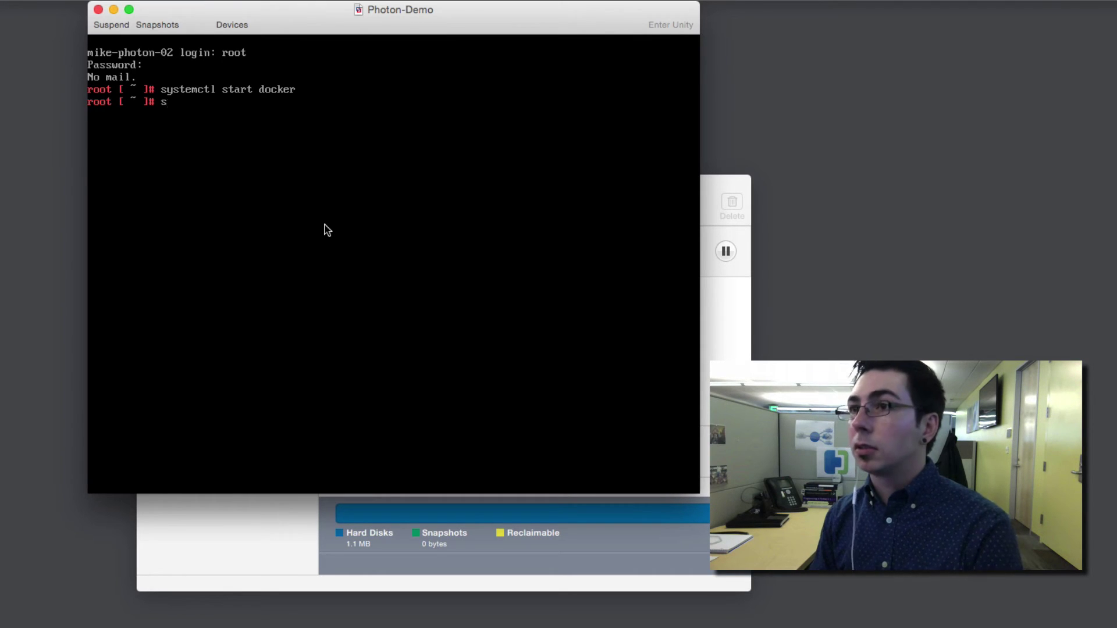
text(ctl enable docker)
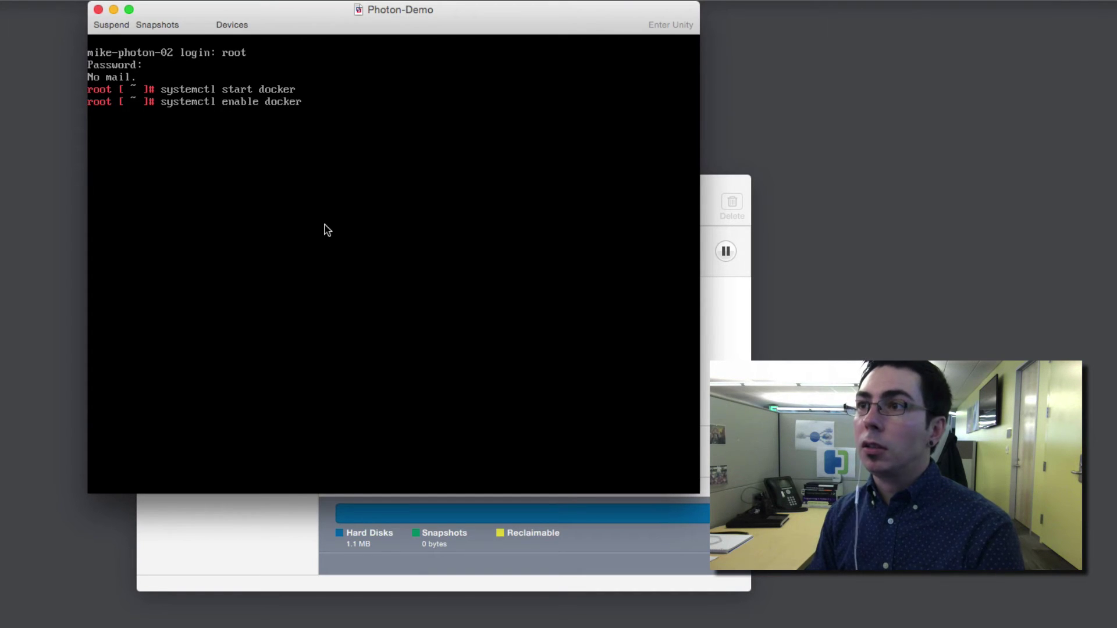
key(Return)
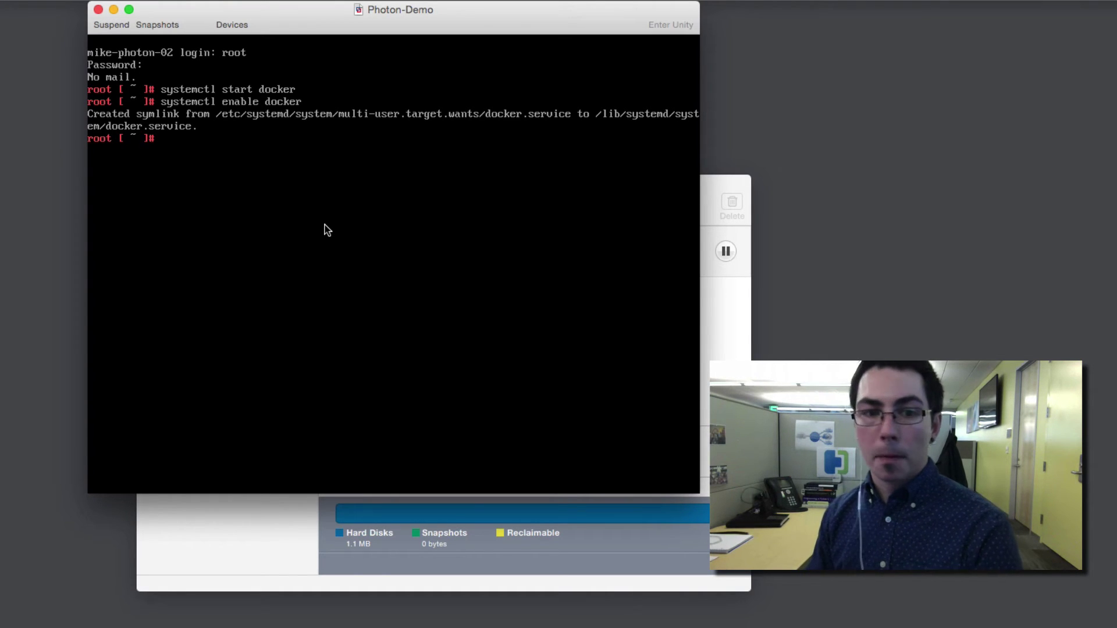
Run 'docker run -d -p 80:80 vmwarecna/nginx', then check eth0's address with ifconfig.
text(docker run)
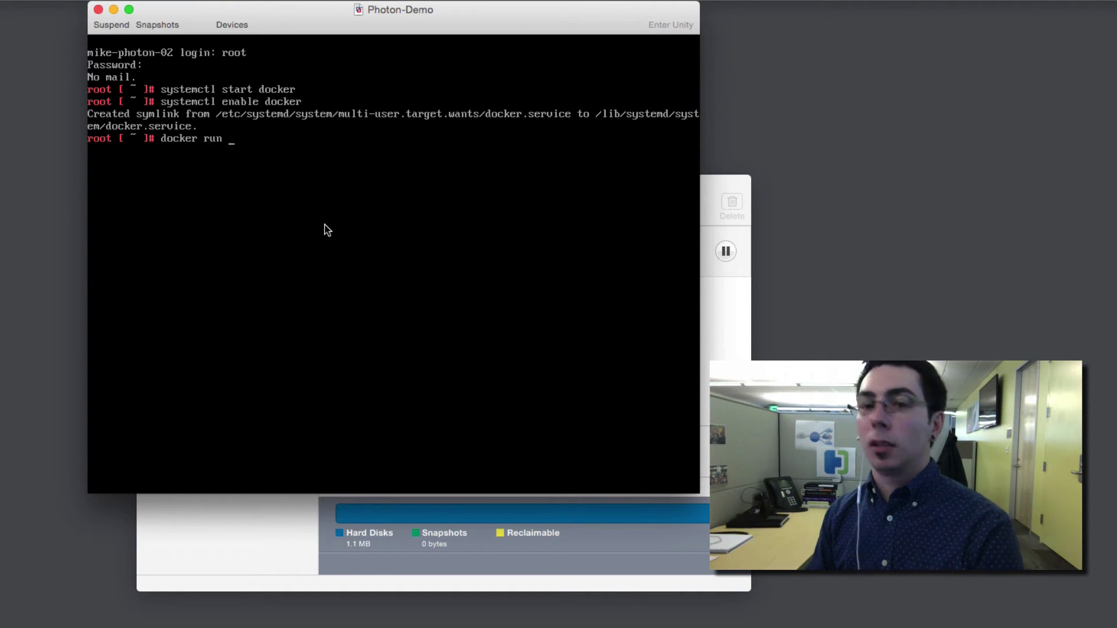
text( -d )
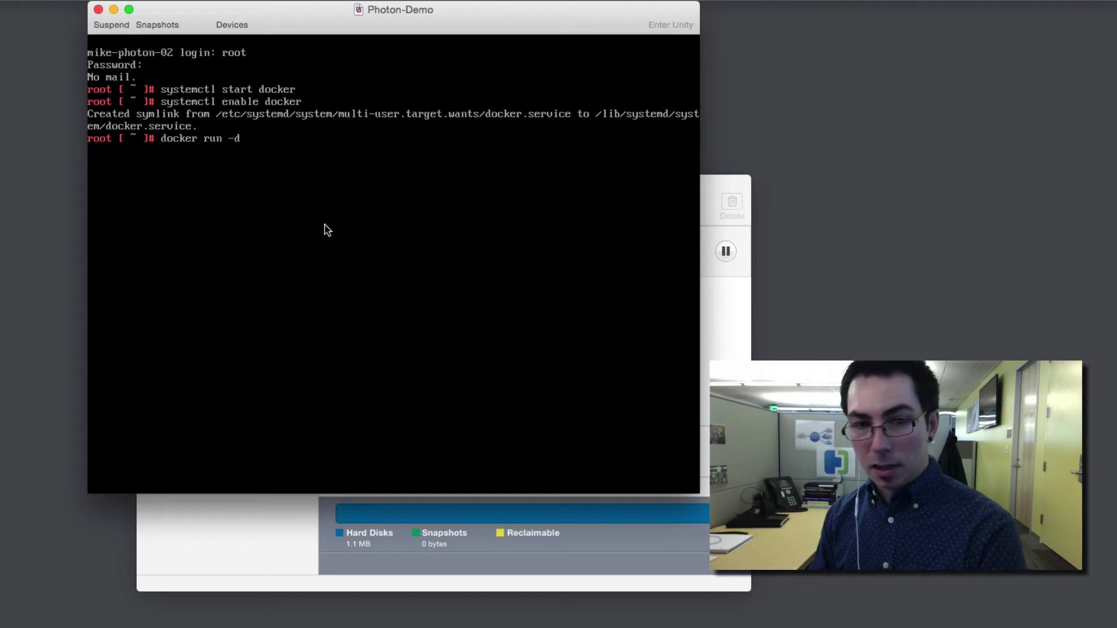
text(-p 80:80)
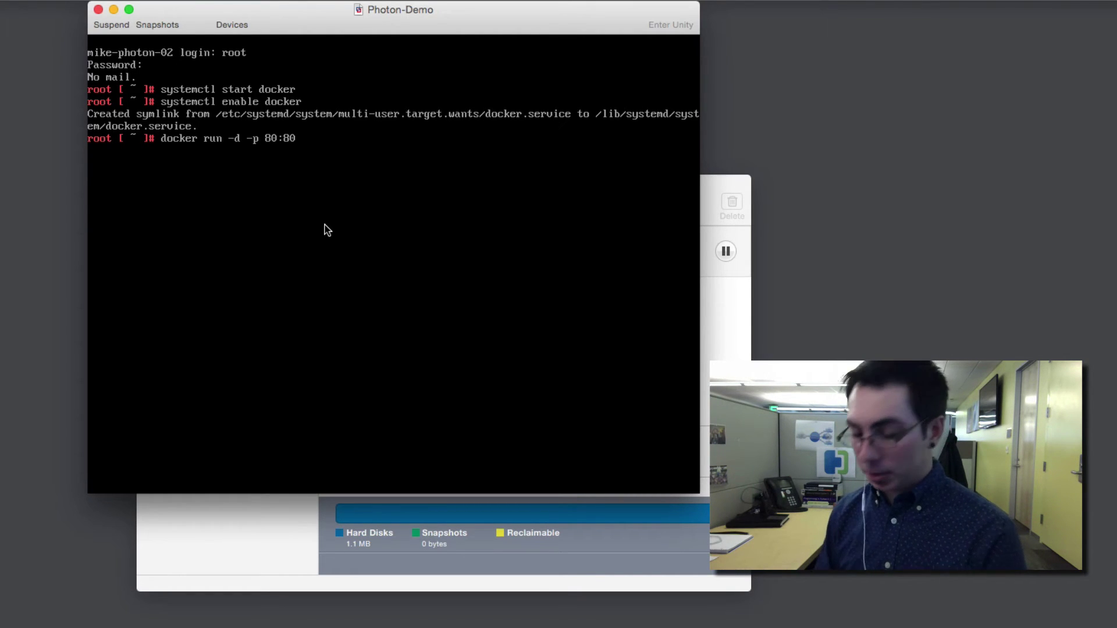
text(vmware)
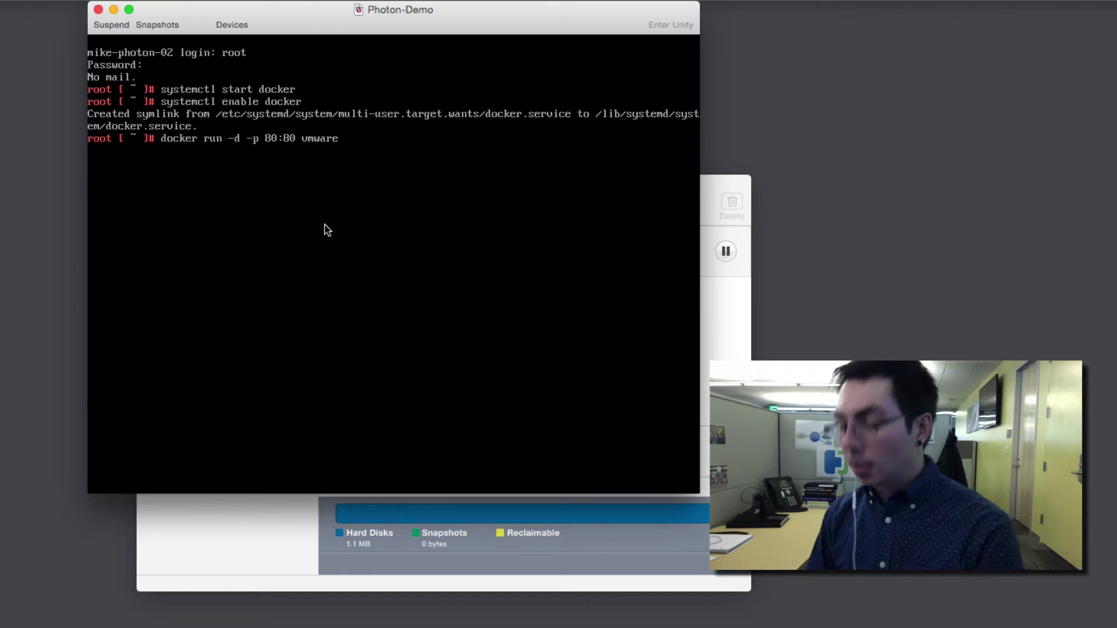
text(cna/nginx)
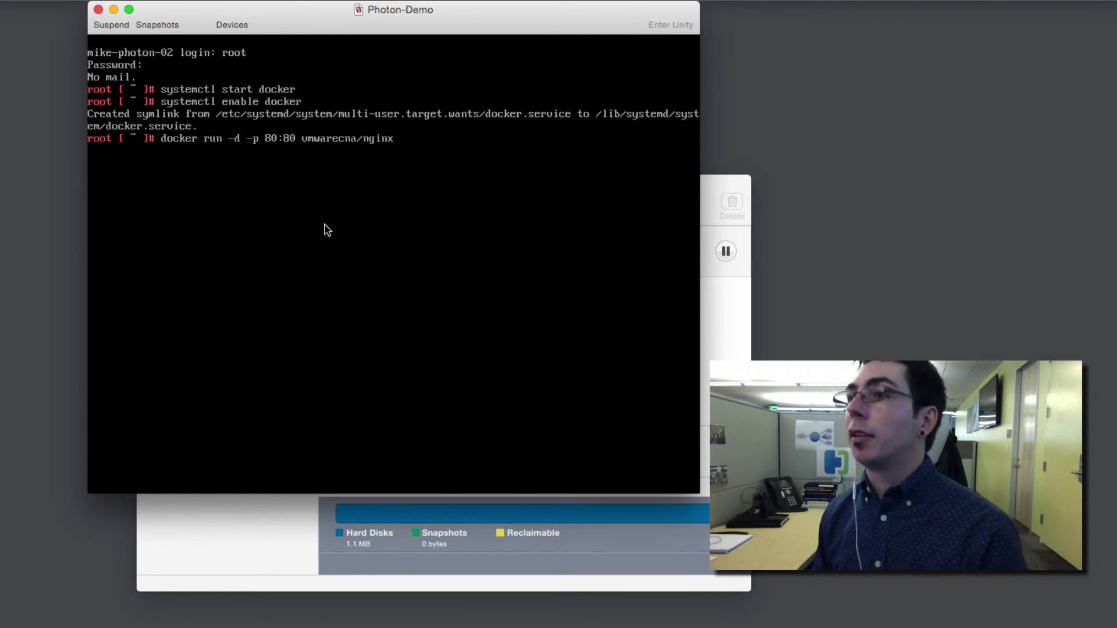
key(Return)
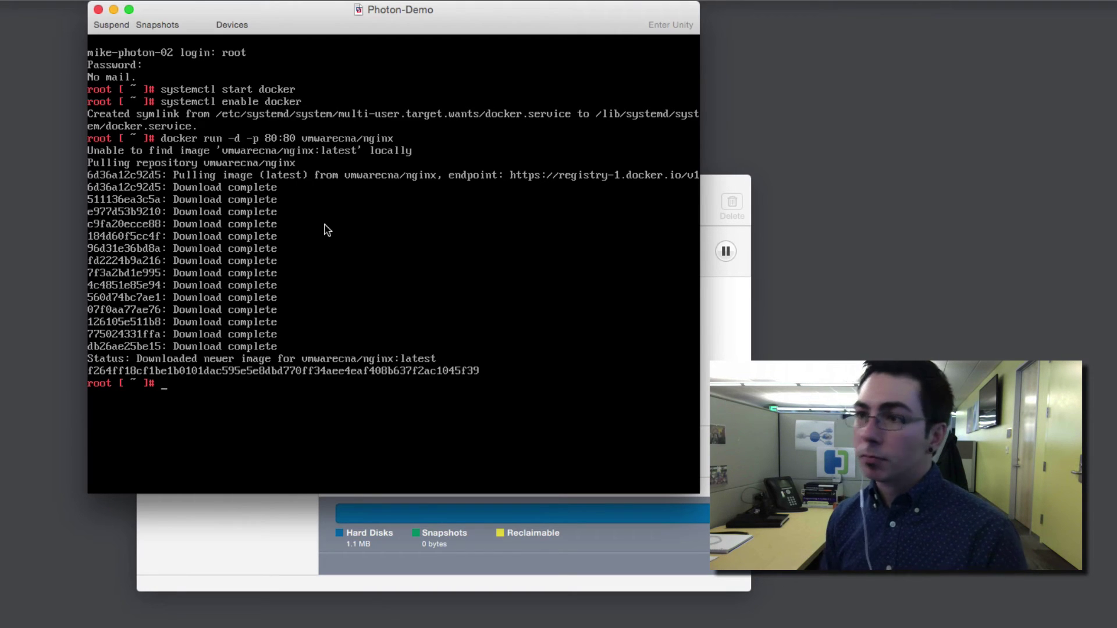
text(ifcon)
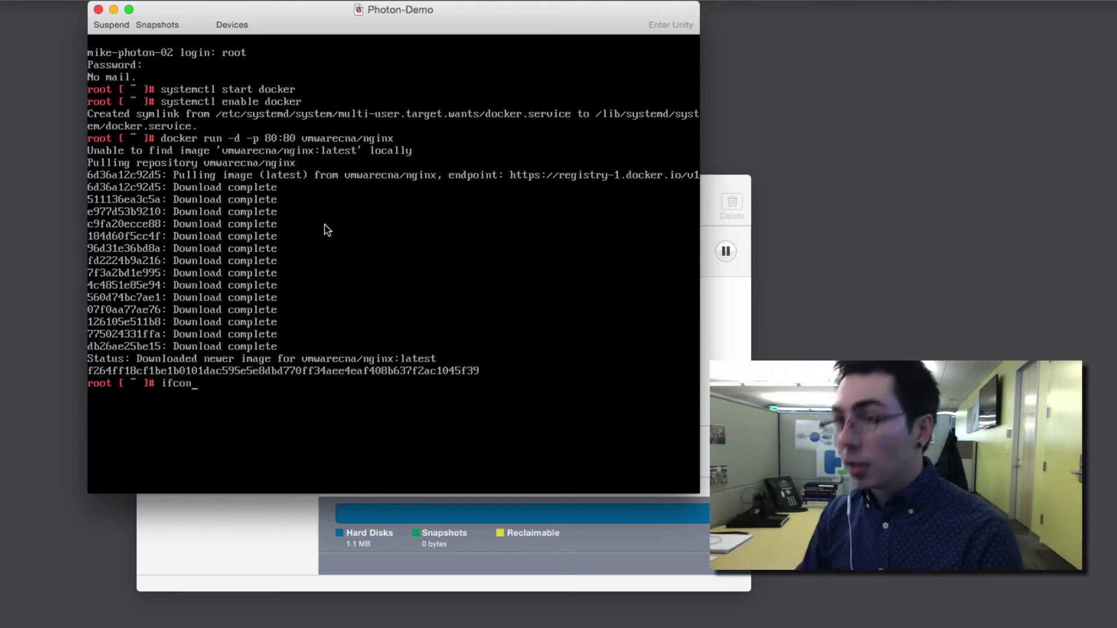
text(fig)
key(Return)
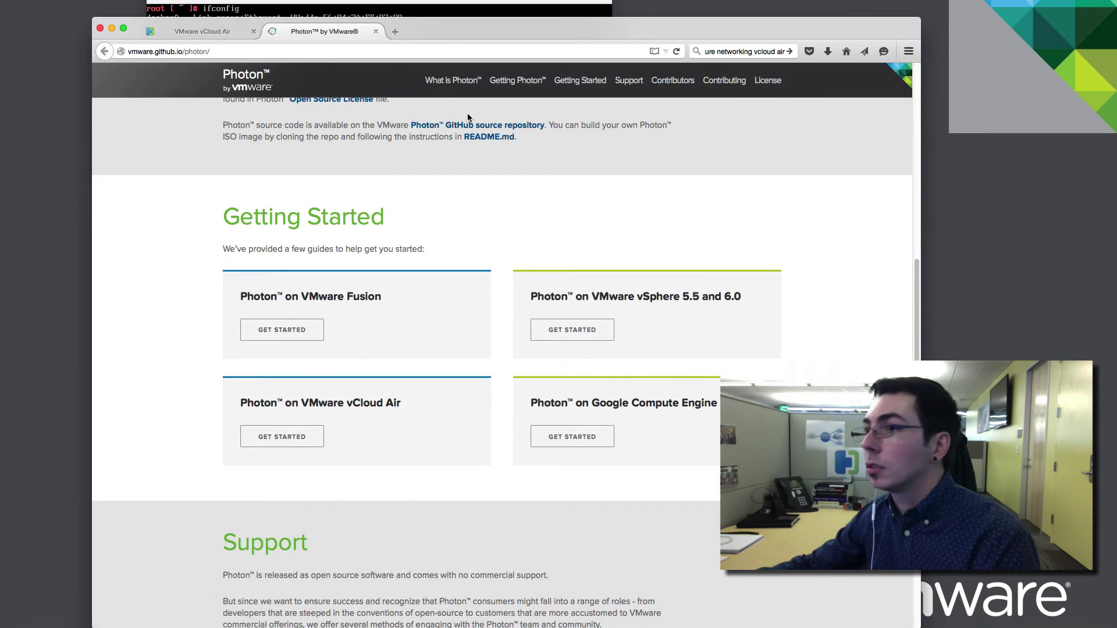
Load 172.16.2.176 in a new Firefox tab to show the 'Welcome to nginx on Photon!' page.
drag(445, 33, 402, 37)
click(350, 38)
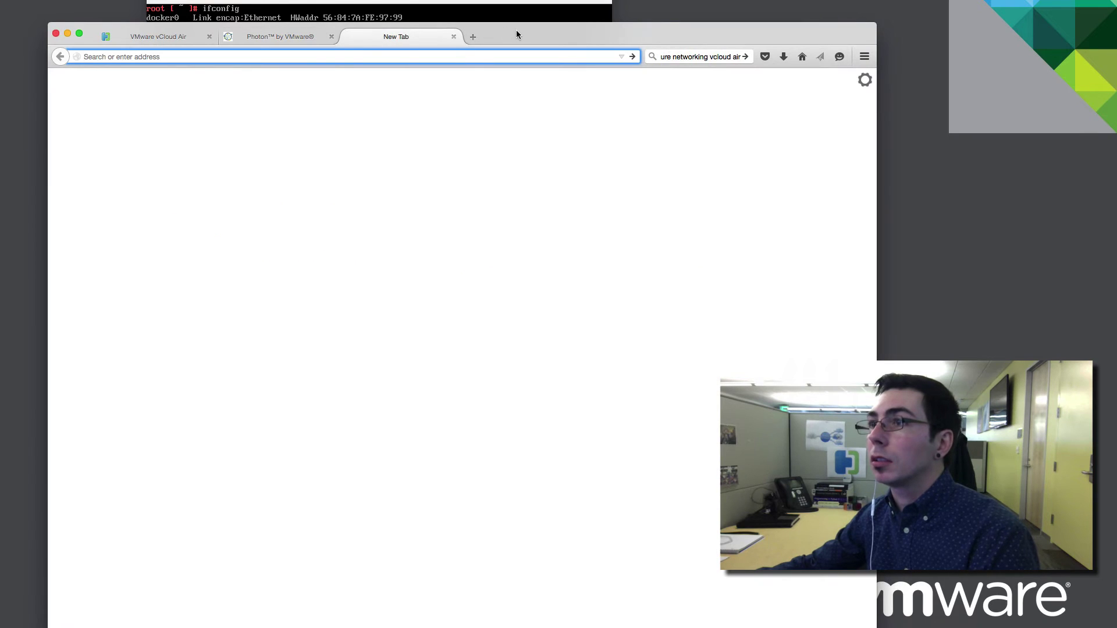
drag(516, 31, 508, 123)
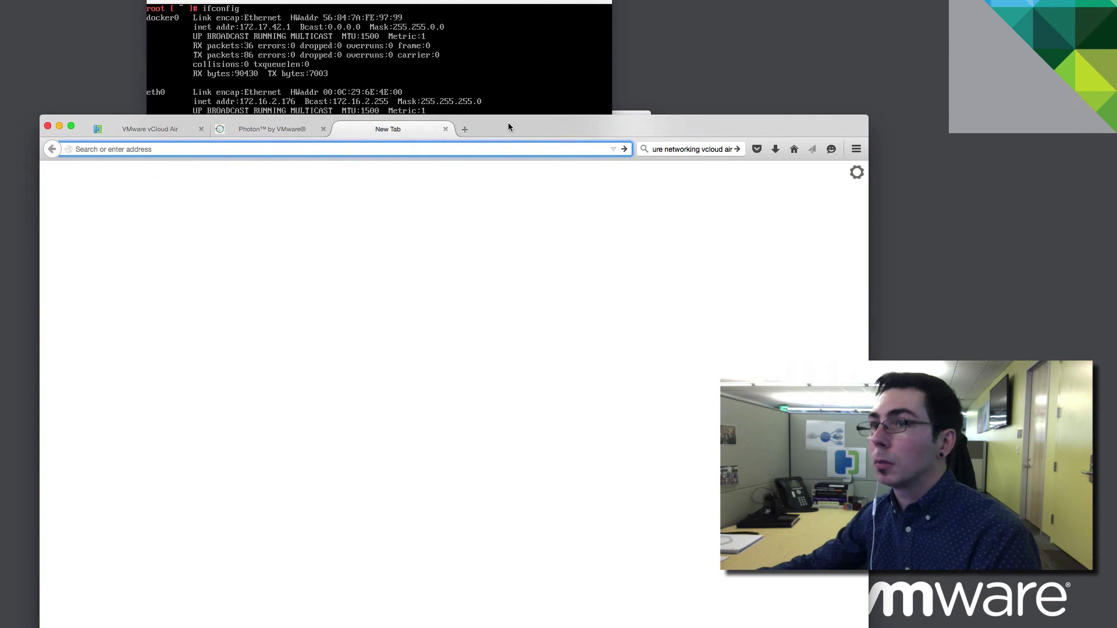
text(17)
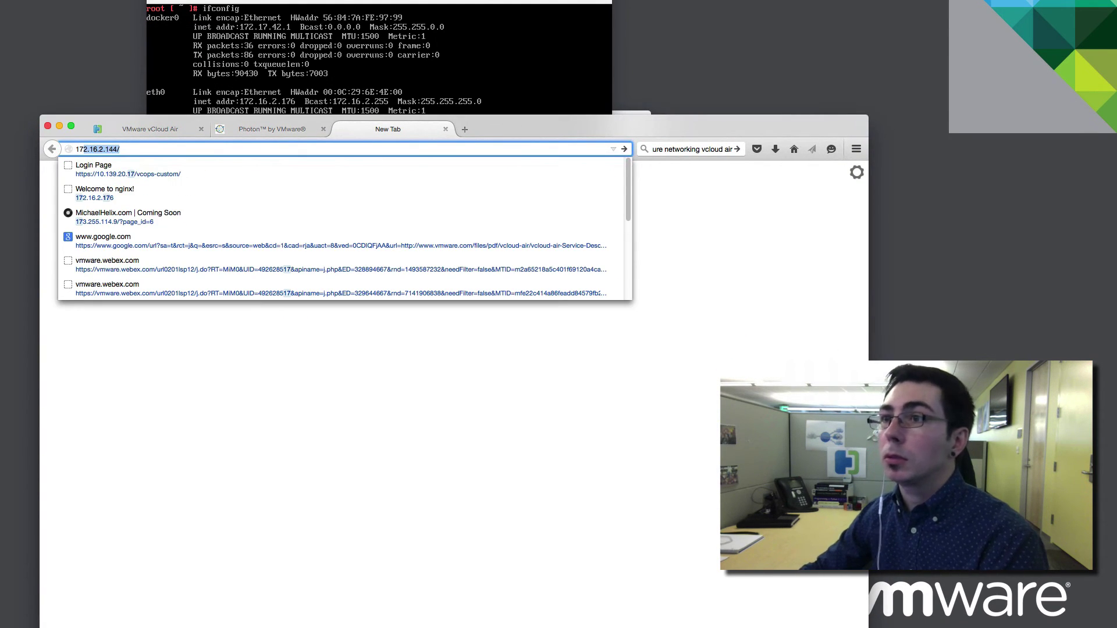
text(2.16.2.1)
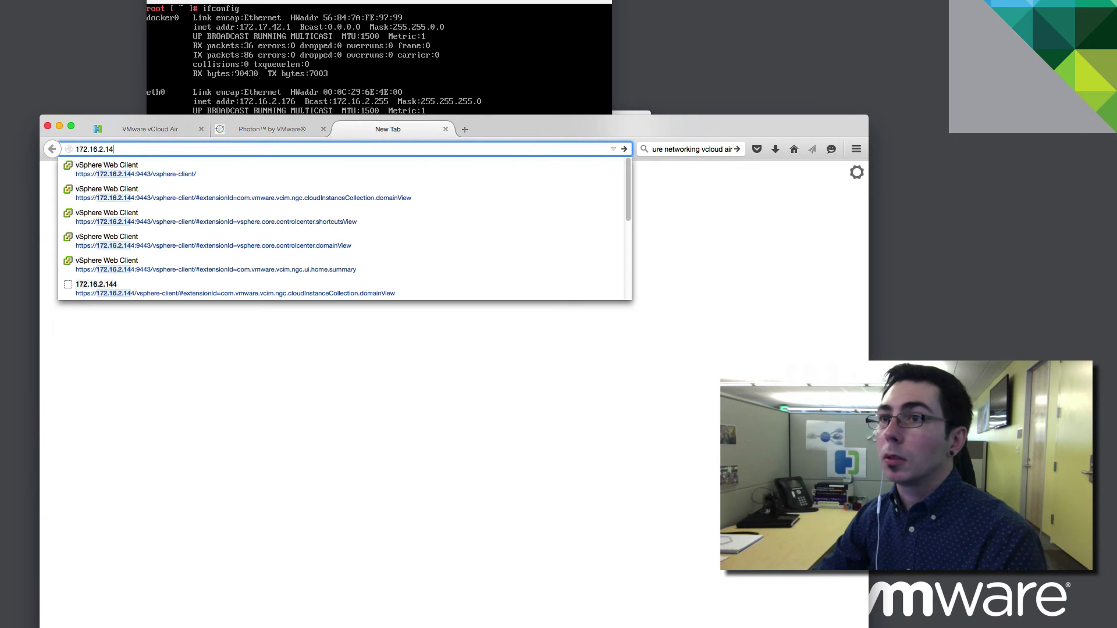
text(76)
key(Return)
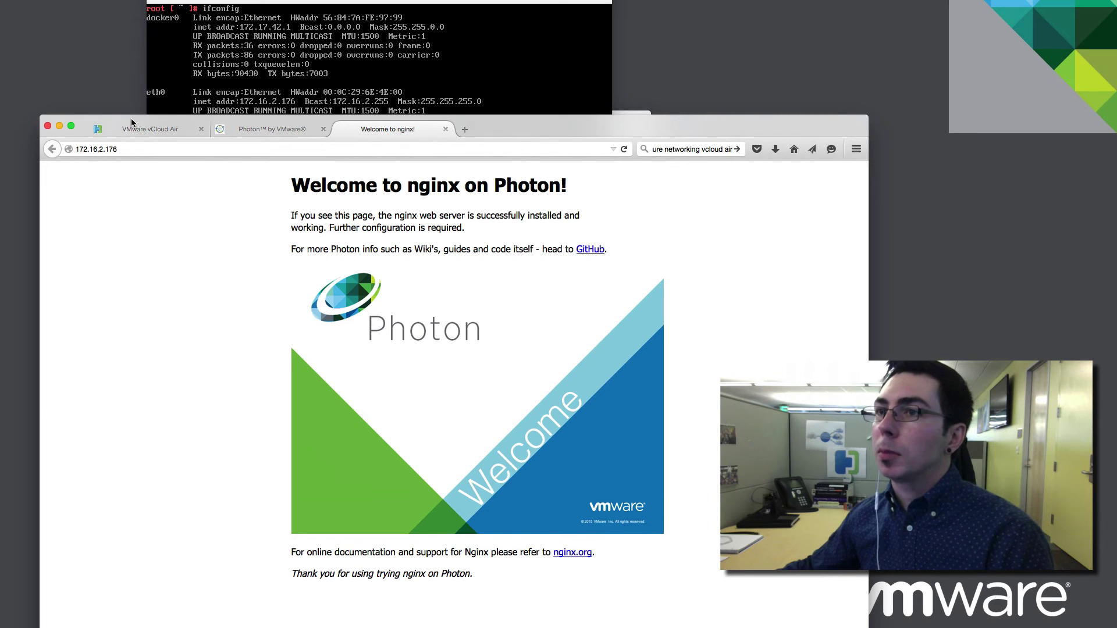
Go to the vCloud Air virtual machines list and open the mike-photon-03 VM's settings page.
drag(131, 122, 120, 25)
click(119, 31)
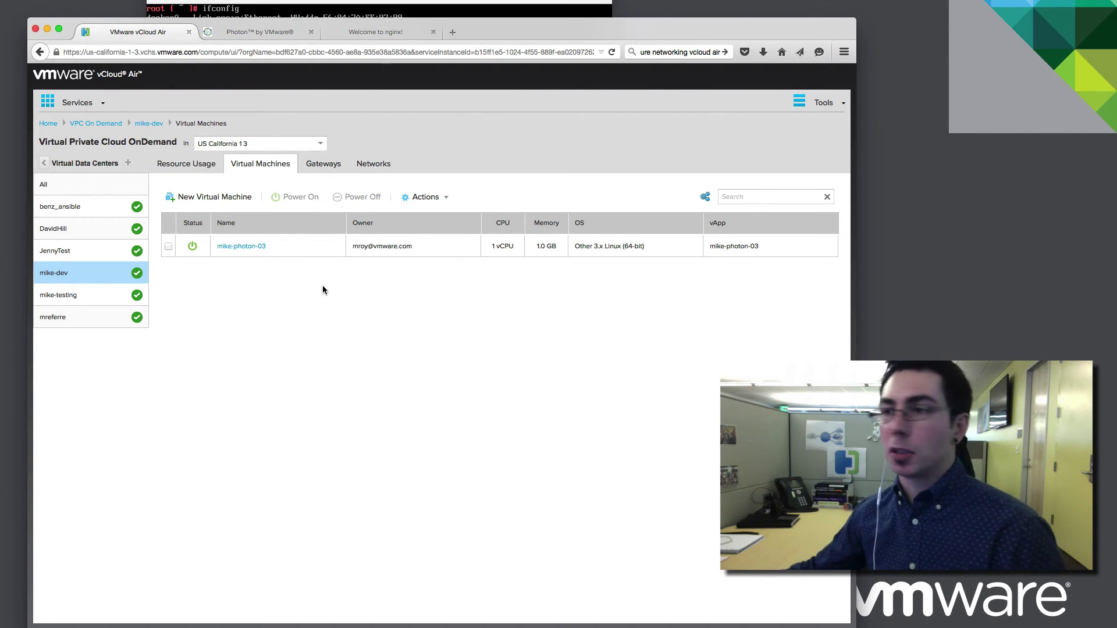
click(168, 246)
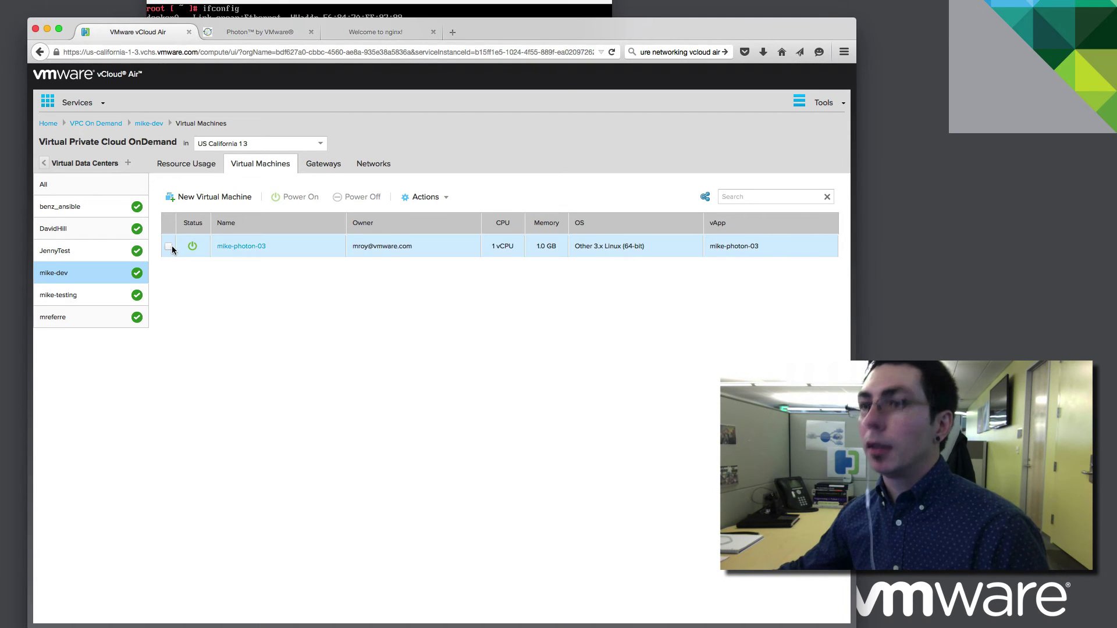
click(431, 198)
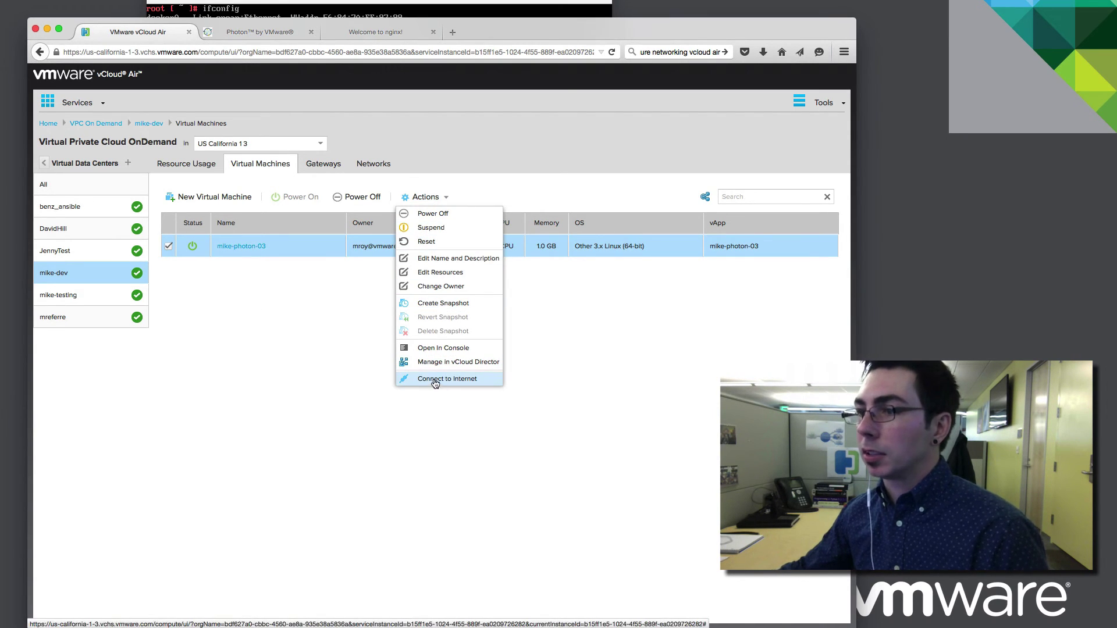
click(332, 379)
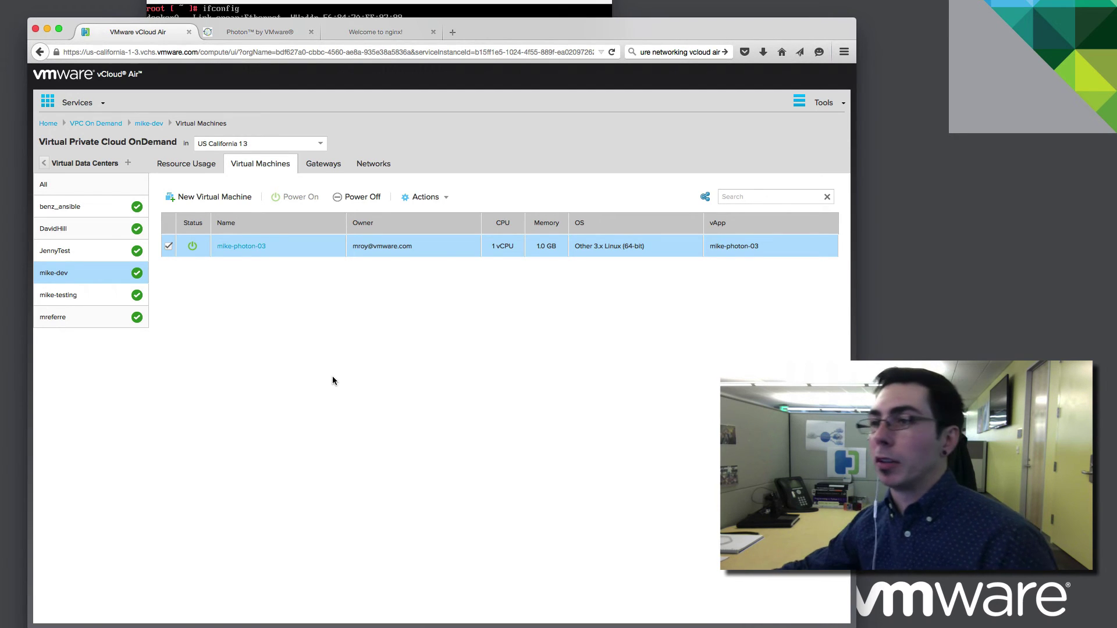
click(250, 249)
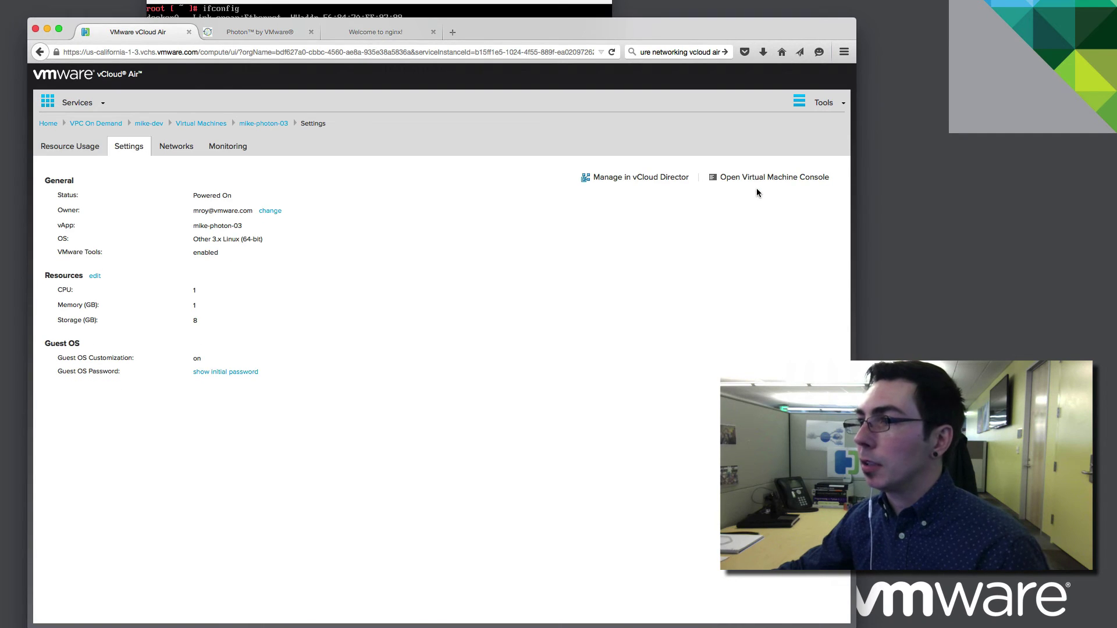
Open the mike-photon-03 virtual machine console and log in as root.
click(756, 179)
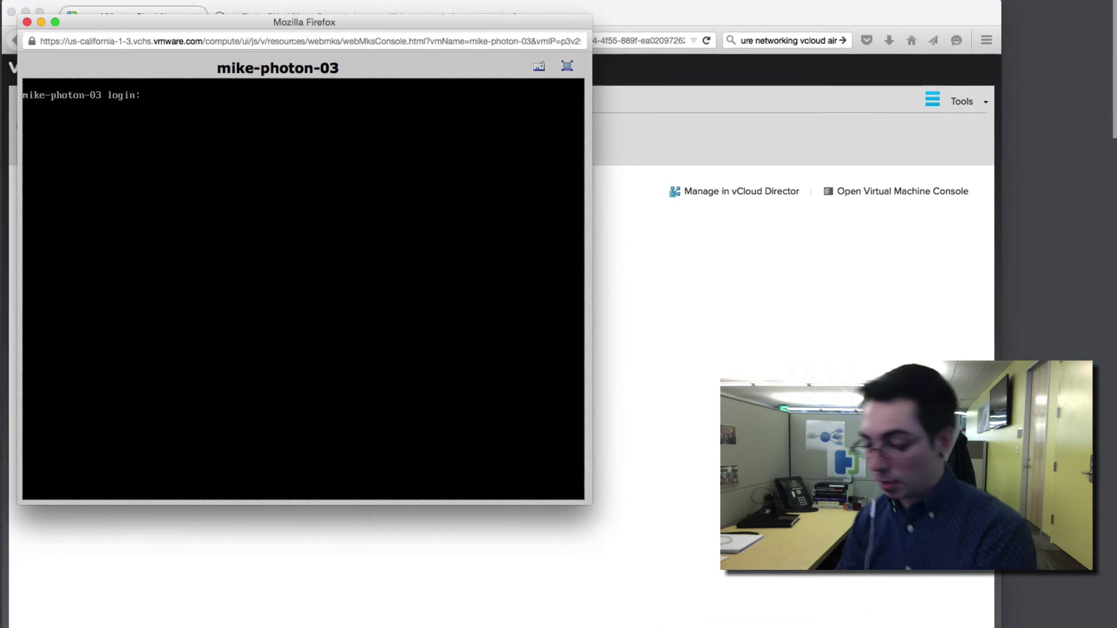
text(root)
key(Return)
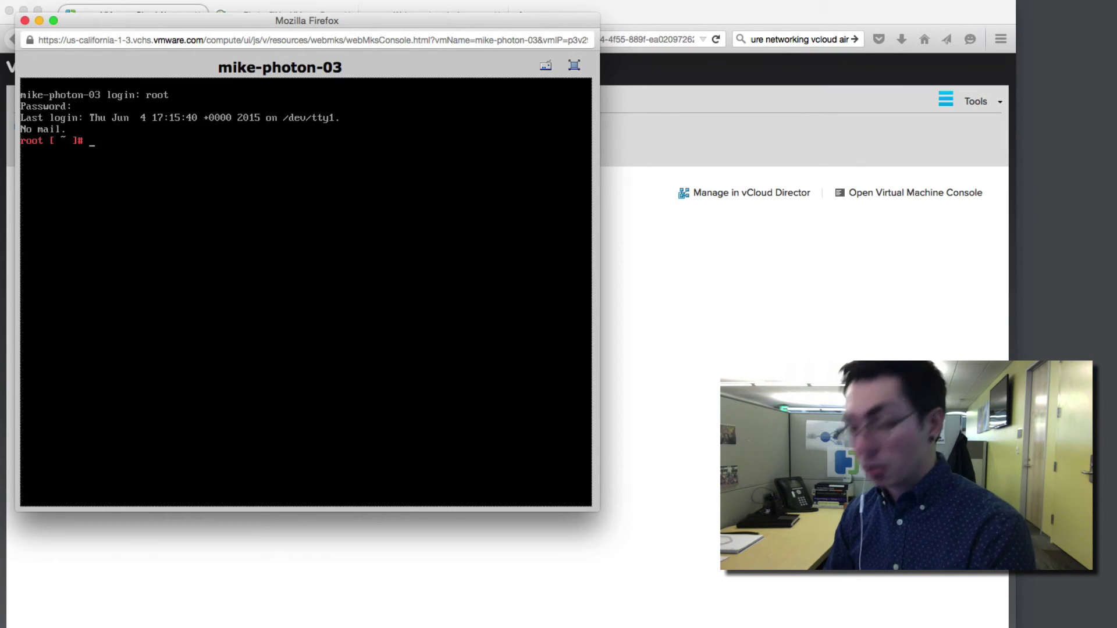
Ping google.com to confirm connectivity, then run docker ps to list containers.
text(ping google.com)
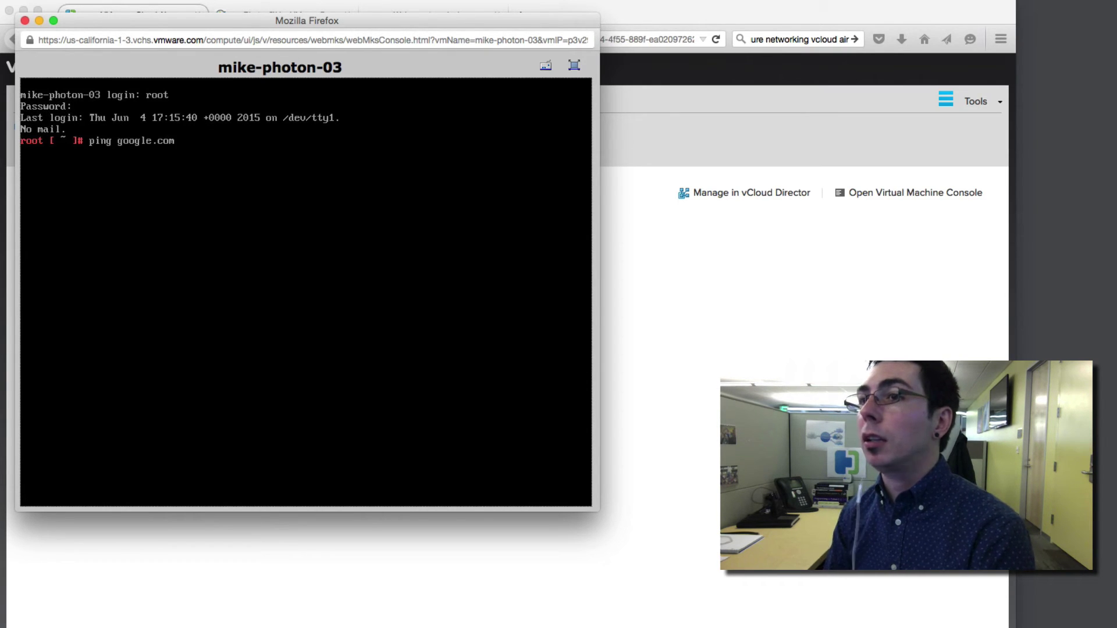
key(Return)
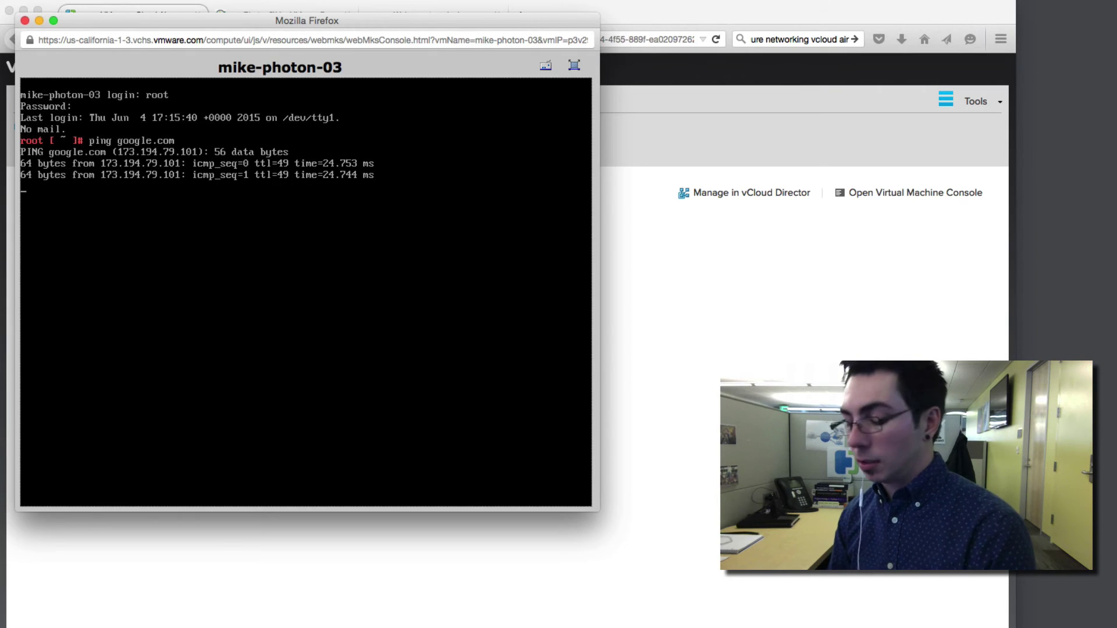
key(ctrl+c)
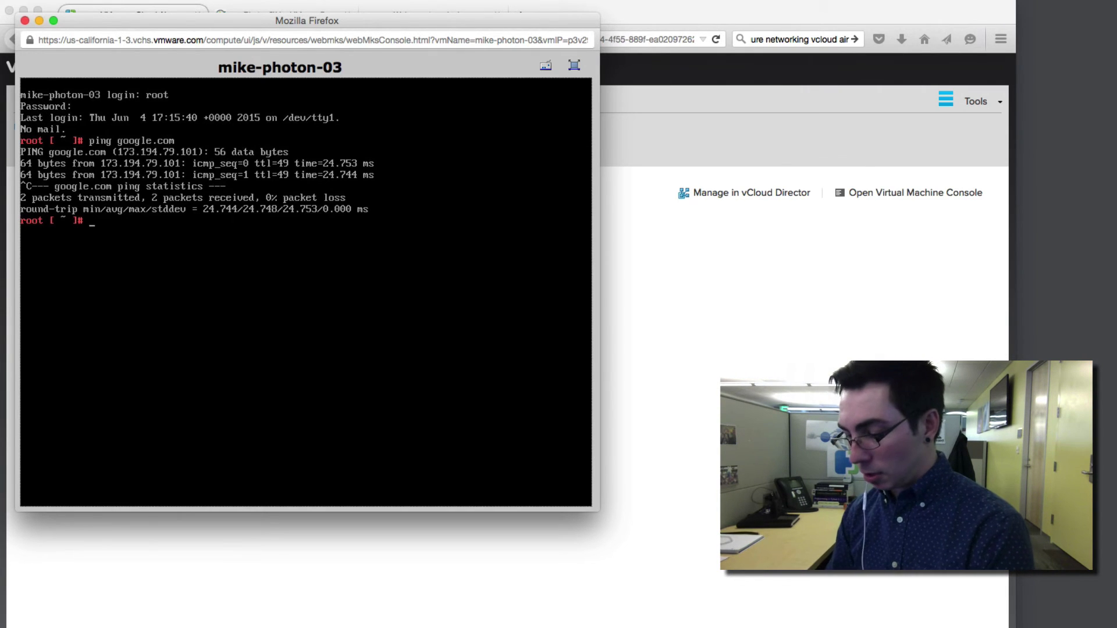
text(docker ps)
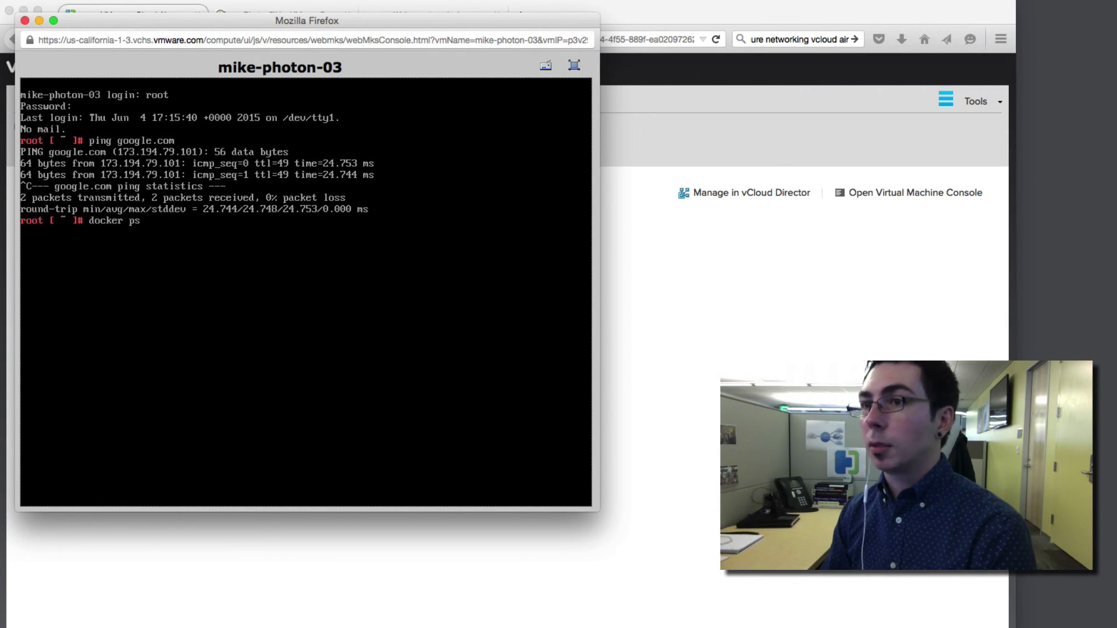
key(Return)
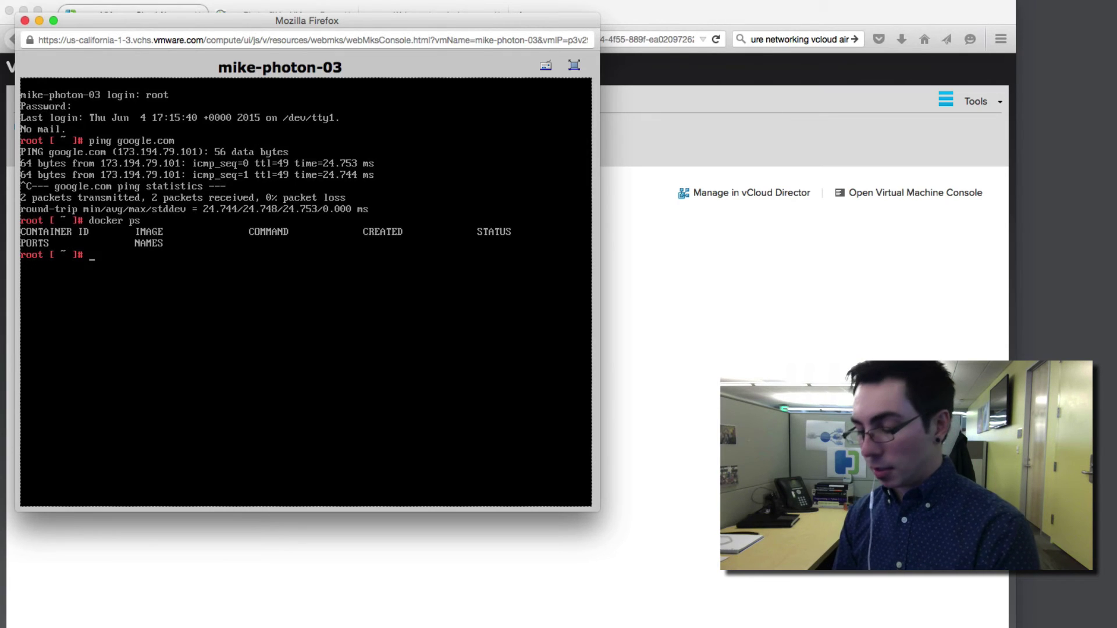
Enter 'docker run -d -p 80:80 vmwarecna/nginx' at the root prompt without running it.
text(docker run)
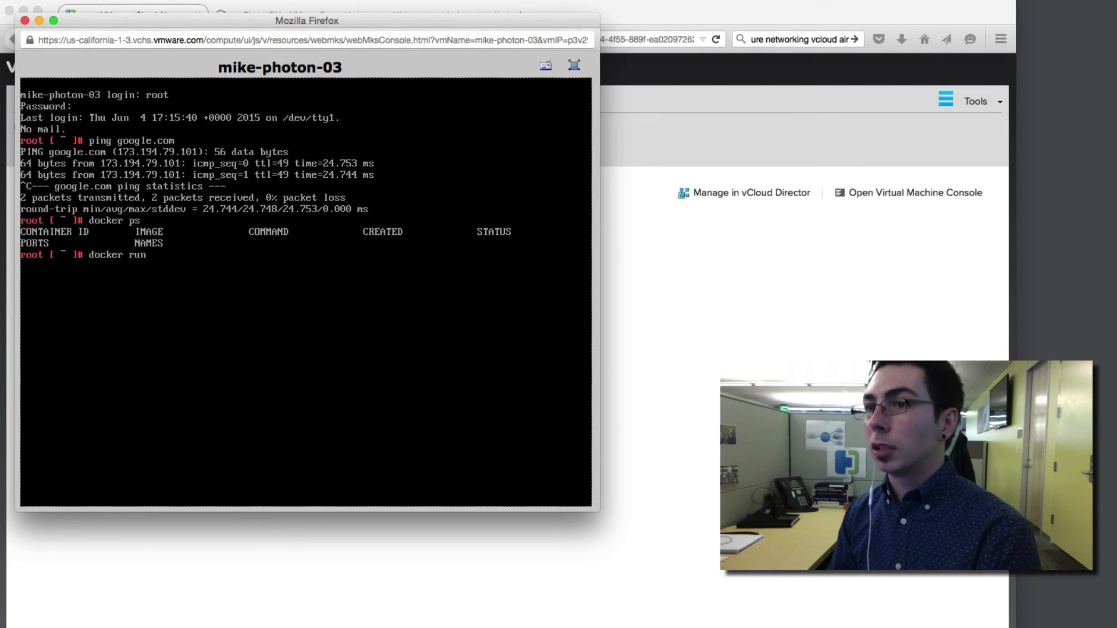
text( -d -p 80:80)
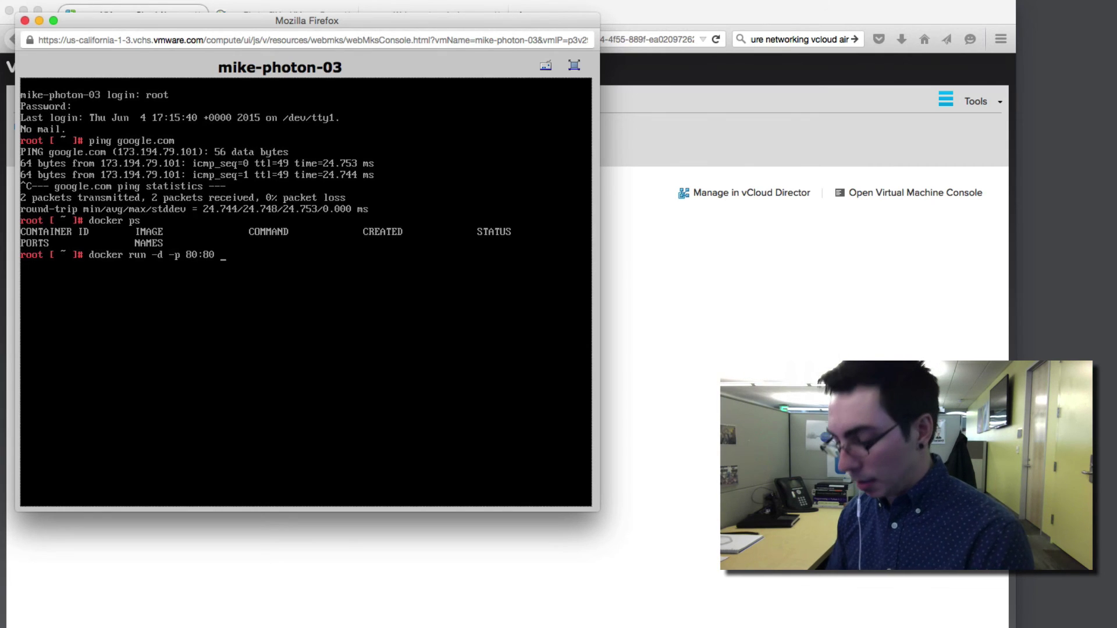
text(vmwarecna)
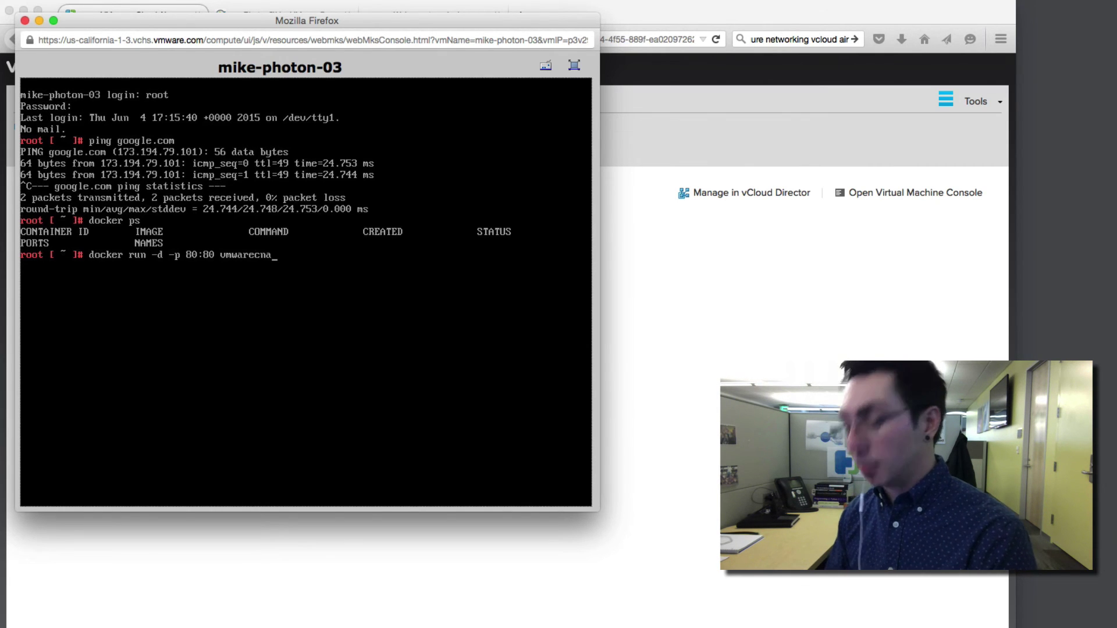
text(/nginx)
Run the command to pull vmwarecna/nginx and start it, then confirm with docker ps.
key(Return)
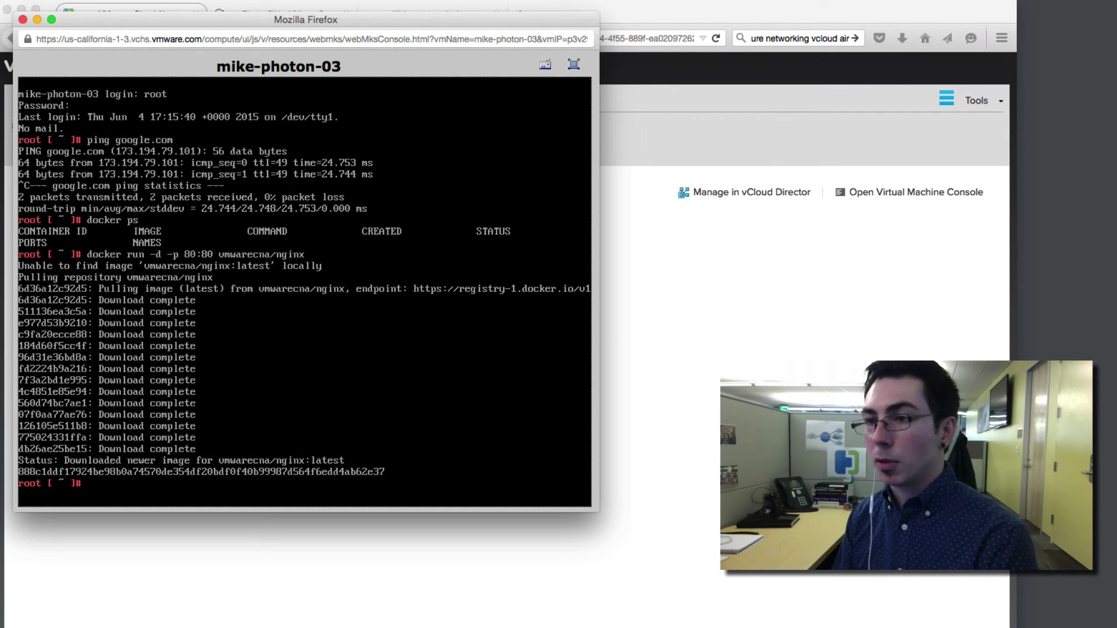
text(docker ps)
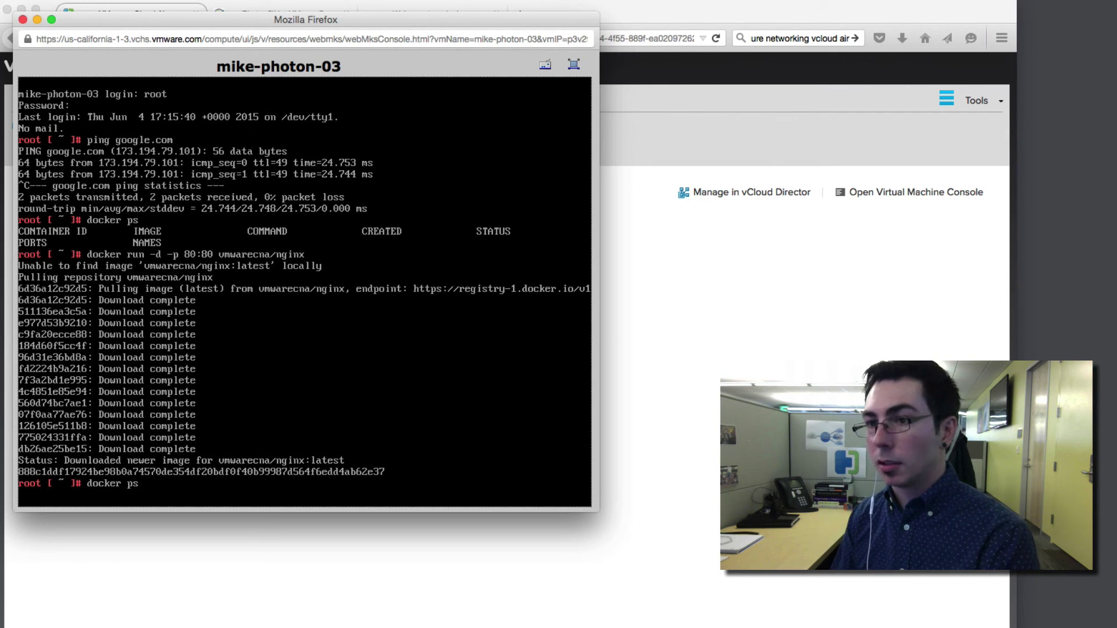
key(Return)
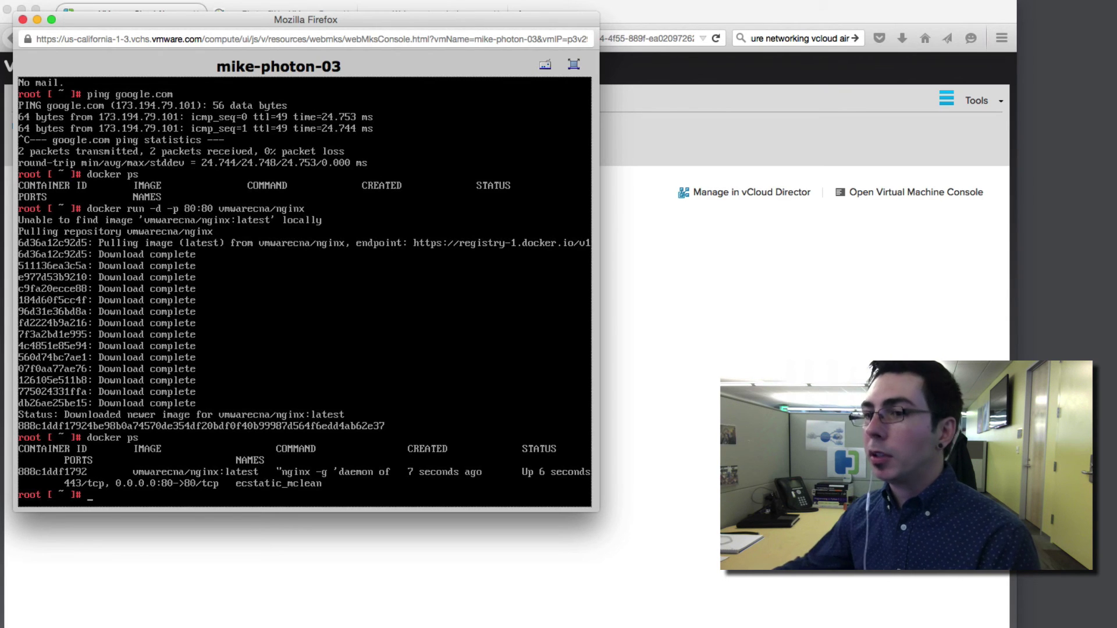
Open the mike-dev gateway and review its firewall and NAT rules.
click(753, 292)
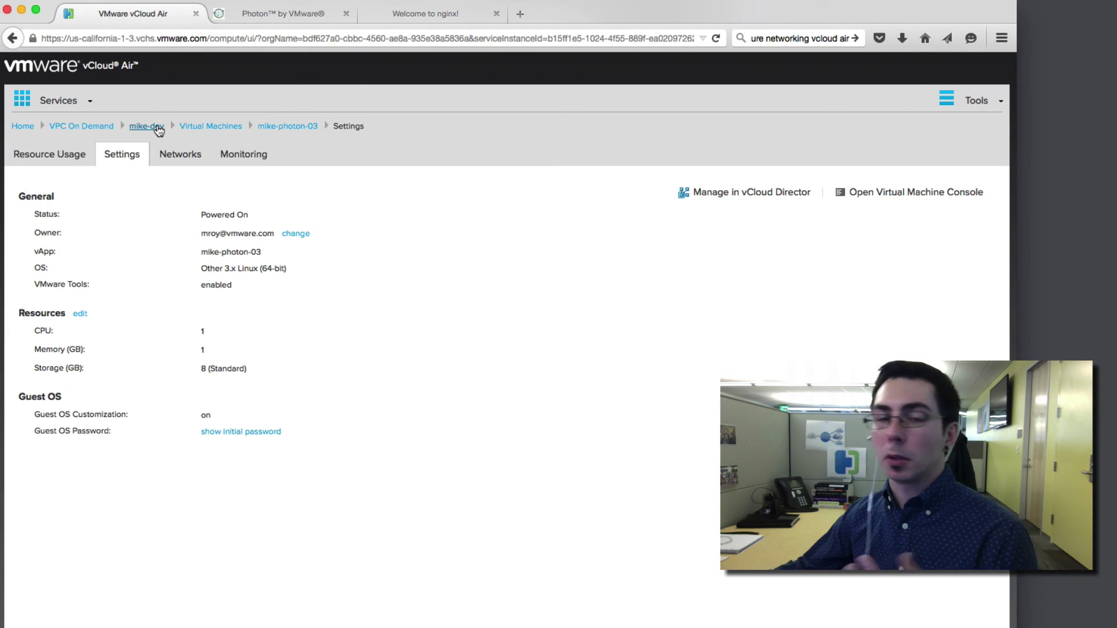
click(147, 126)
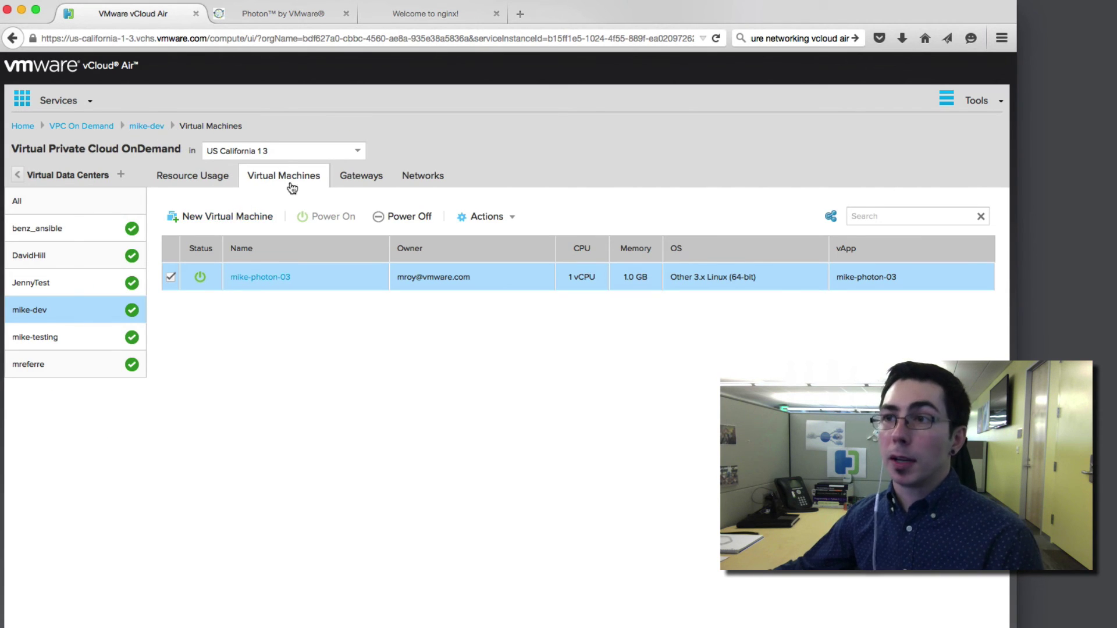
click(357, 177)
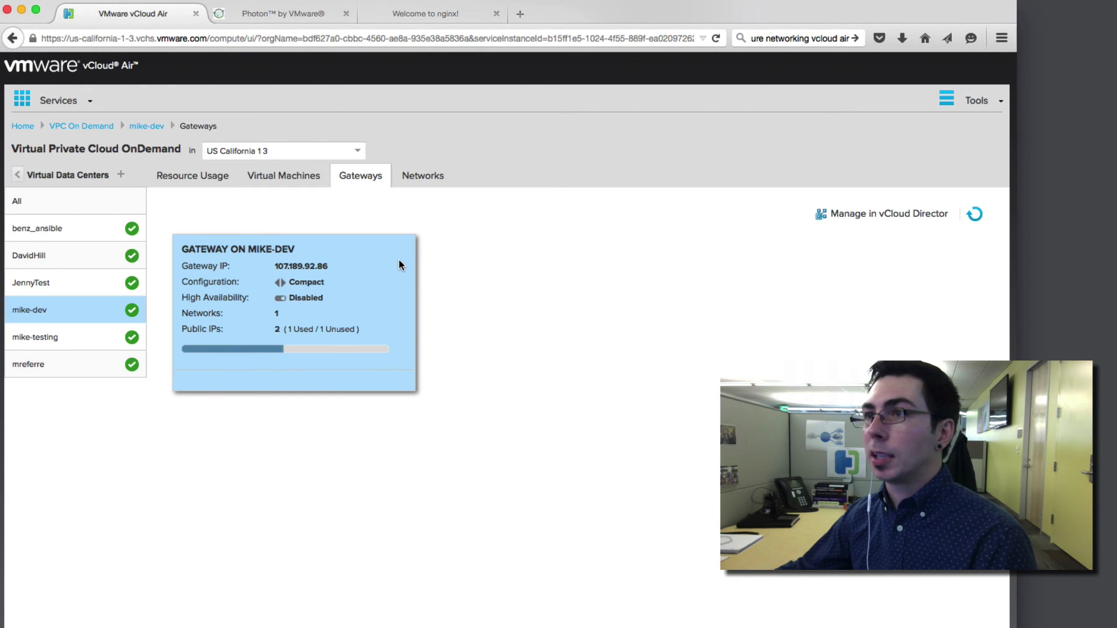
click(399, 260)
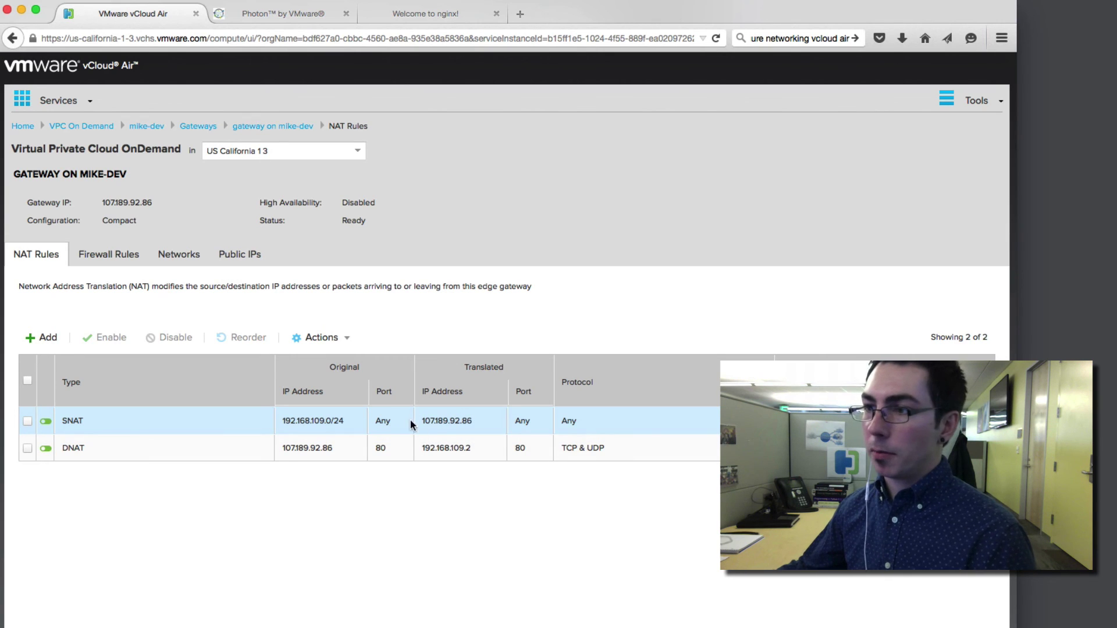
click(105, 256)
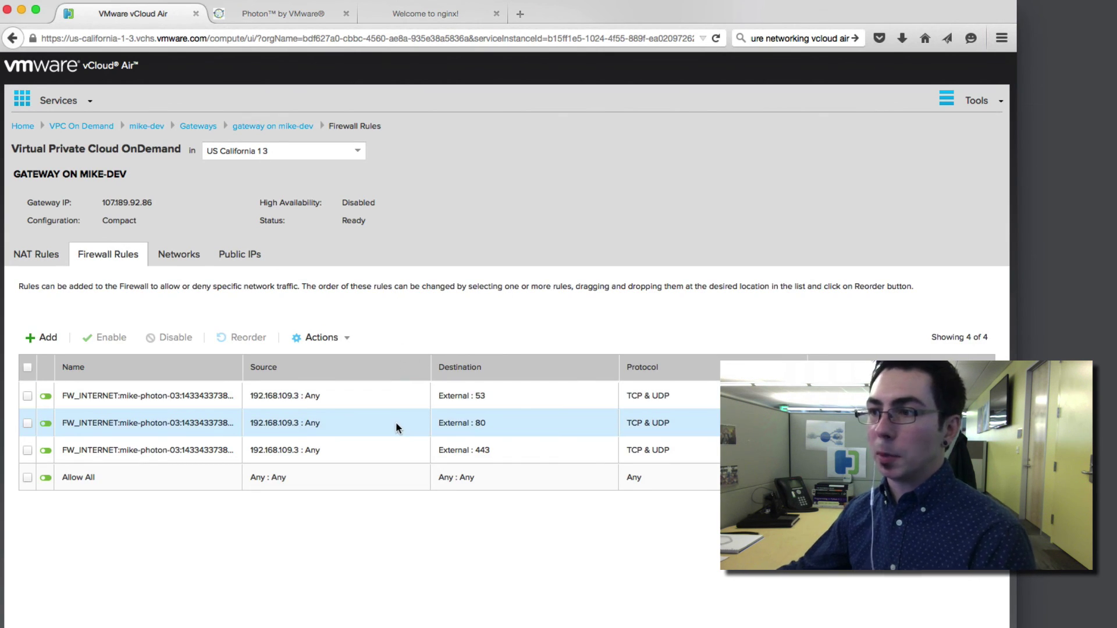
click(50, 255)
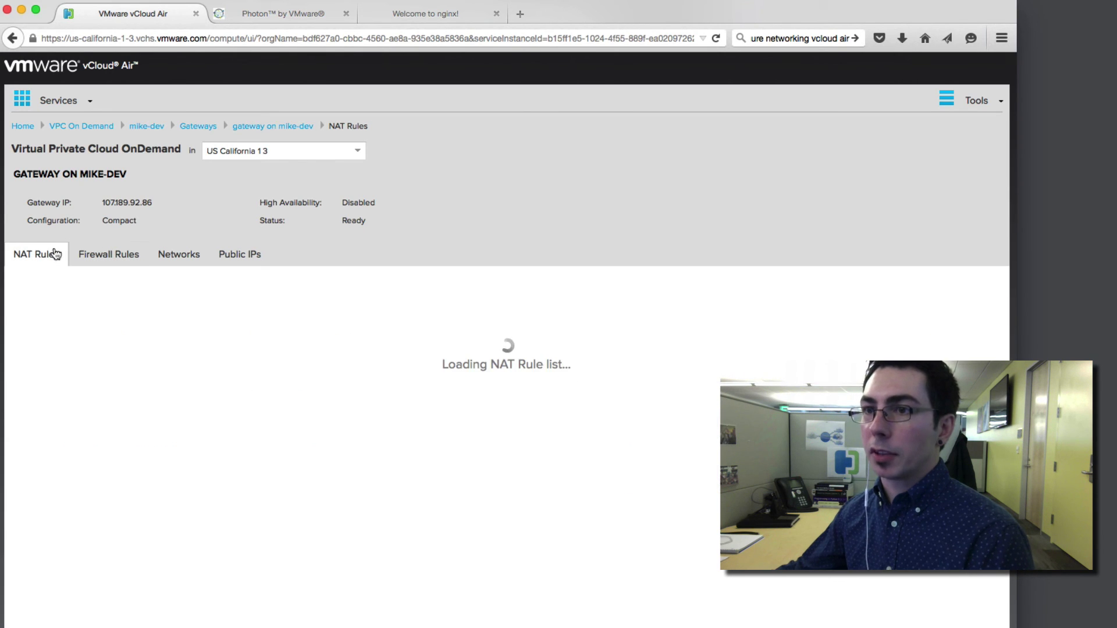
Copy the gateway's used public IP 107.189.92.86 from the Public IPs list.
click(434, 16)
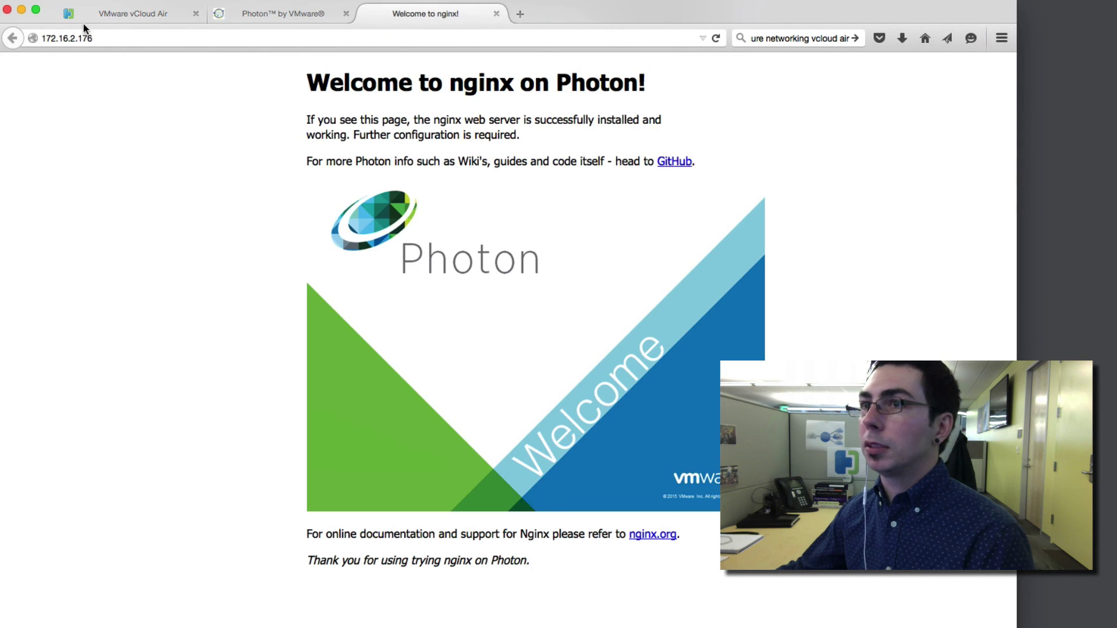
click(132, 16)
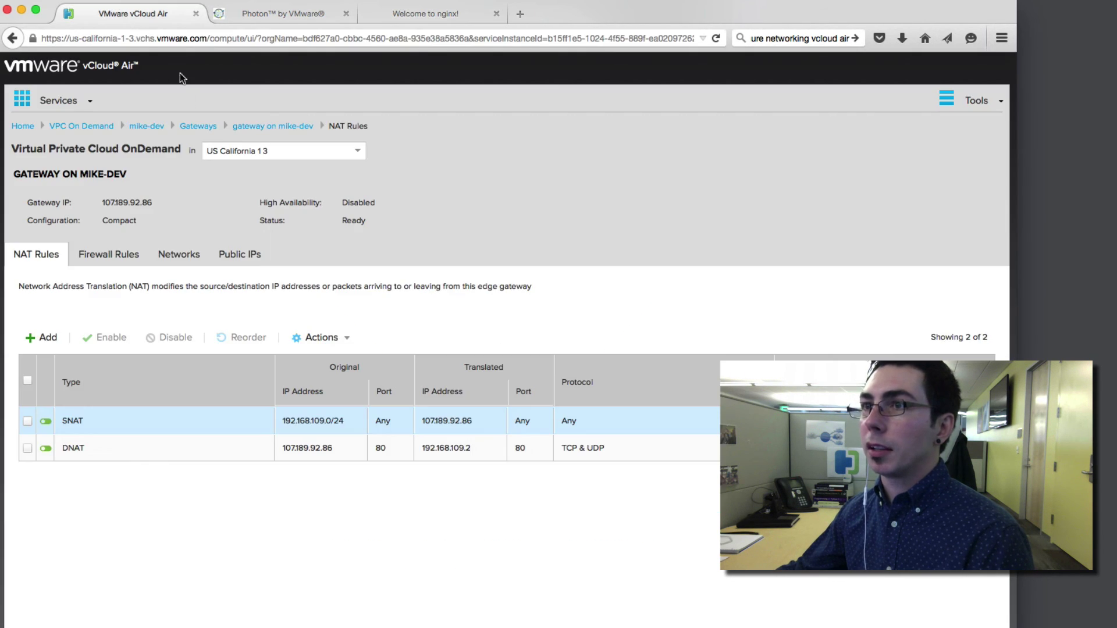
click(239, 254)
drag(95, 350, 45, 351)
right_click(56, 354)
click(70, 365)
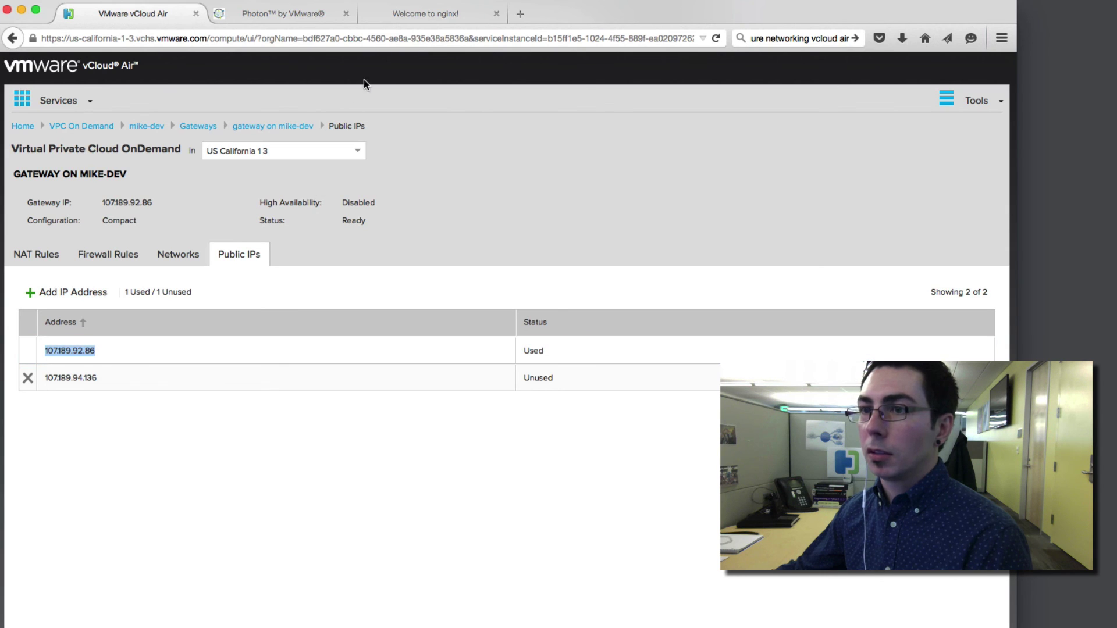
Paste and load the public IP 107.189.92.86 in a new browser tab.
click(519, 13)
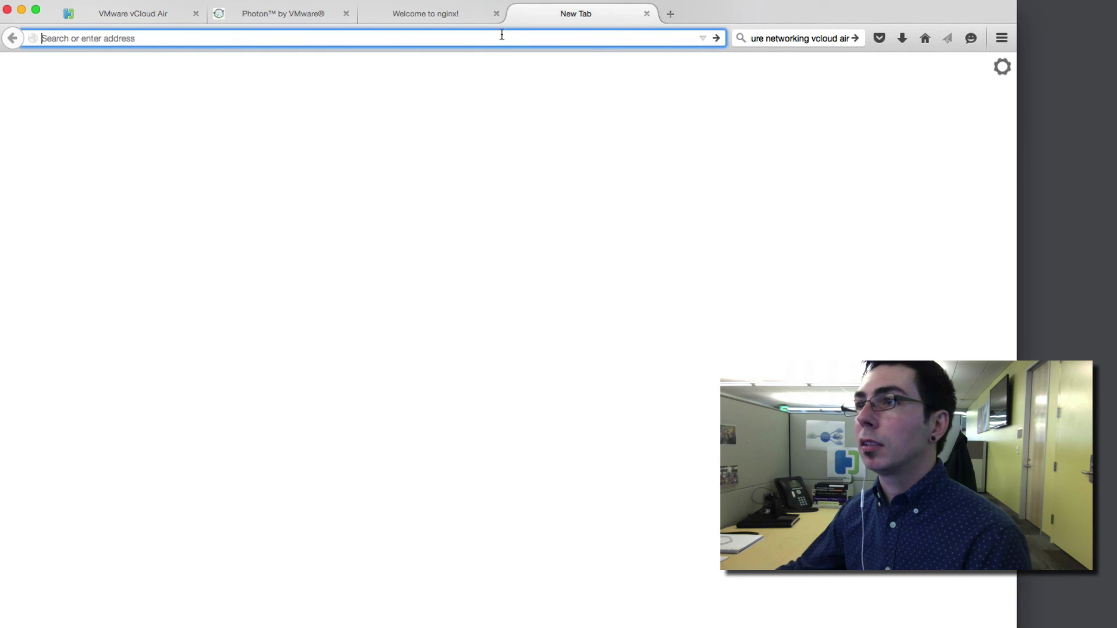
right_click(503, 40)
click(556, 111)
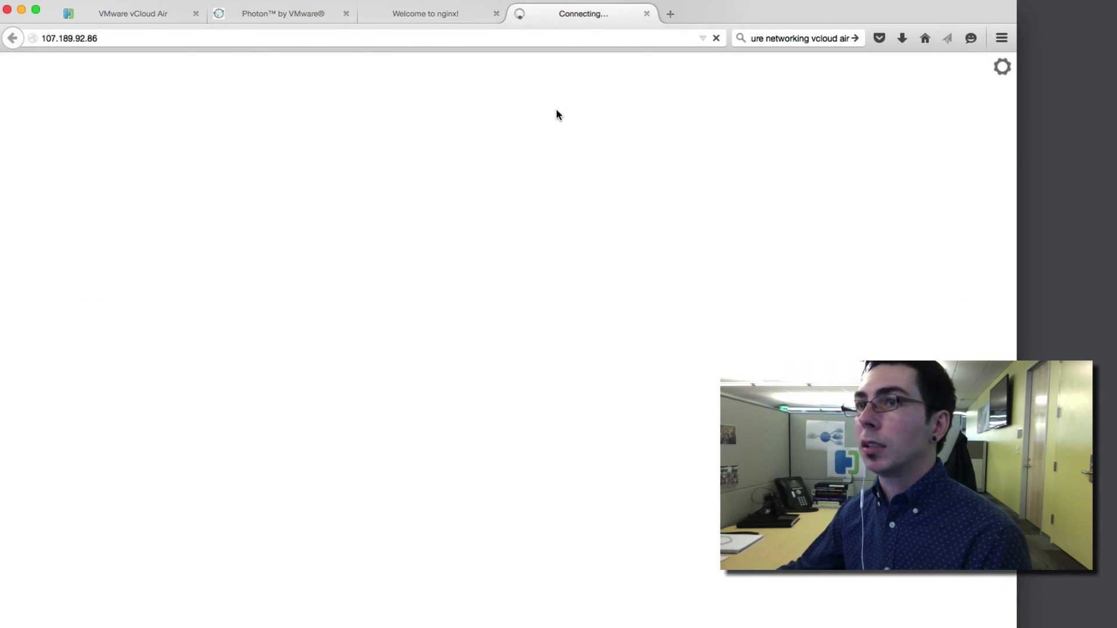